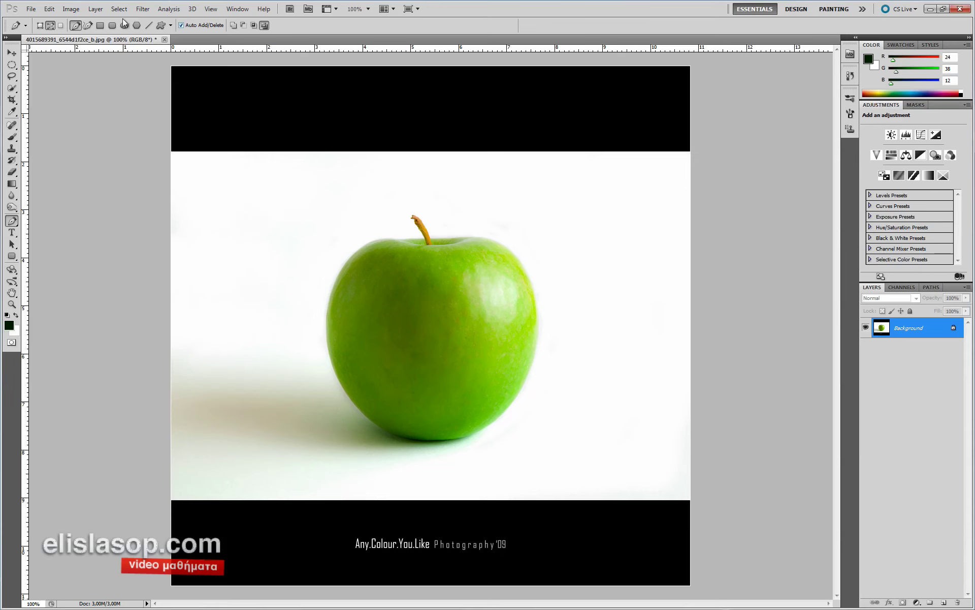
- Create a white 1024×768 px document at 72 pixels/inch via File > New
{"action": "left_click", "coordinate": [30, 9]}
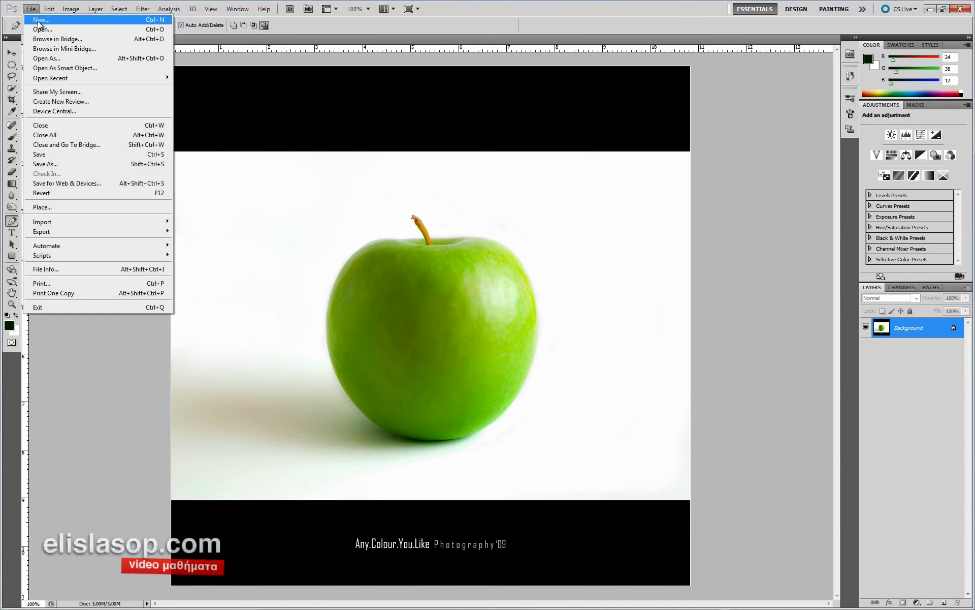
{"action": "left_click", "coordinate": [41, 19]}
{"action": "left_click_drag", "start_coordinate": [427, 149], "coordinate": [259, 122]}
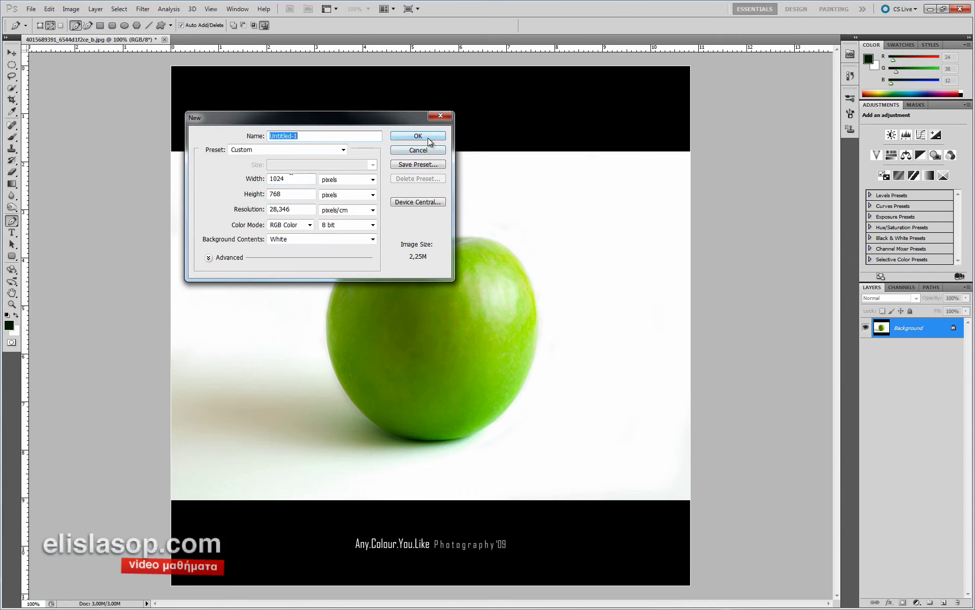
{"action": "left_click", "coordinate": [333, 211]}
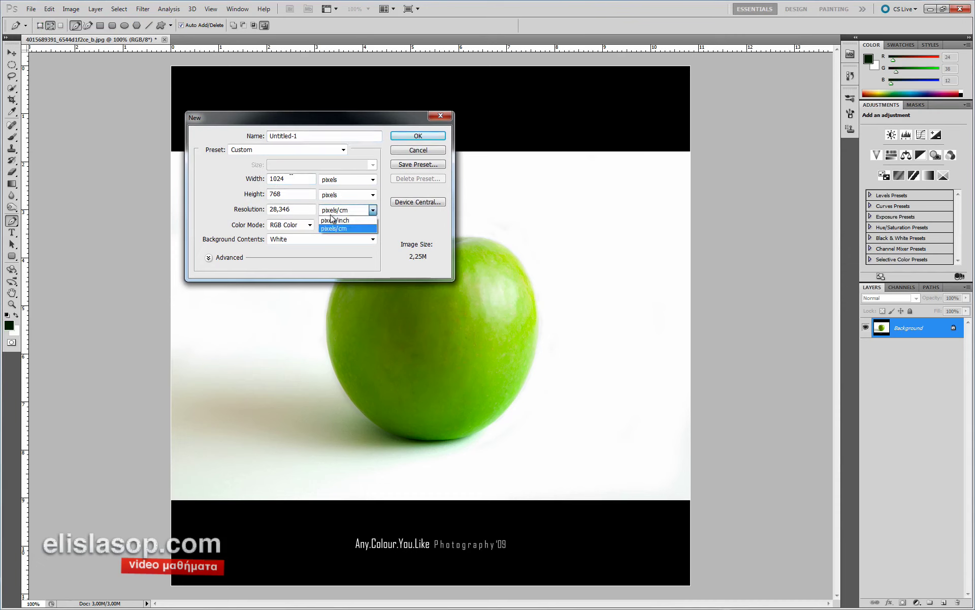
{"action": "left_click", "coordinate": [333, 219]}
{"action": "left_click", "coordinate": [409, 136]}
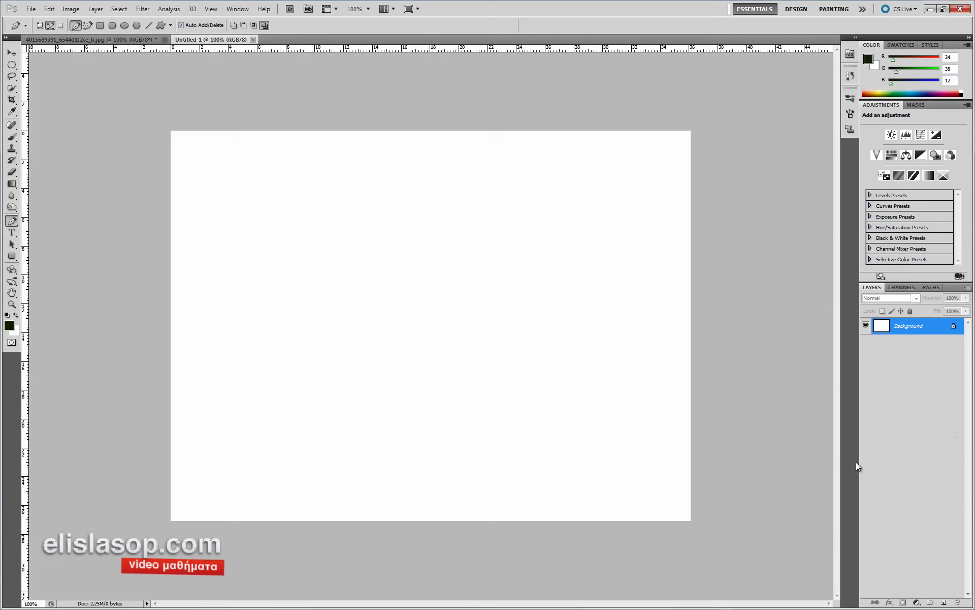
- Add a new layer named 'barcode'
{"action": "left_click", "coordinate": [96, 8]}
{"action": "mouse_move", "coordinate": [152, 19]}
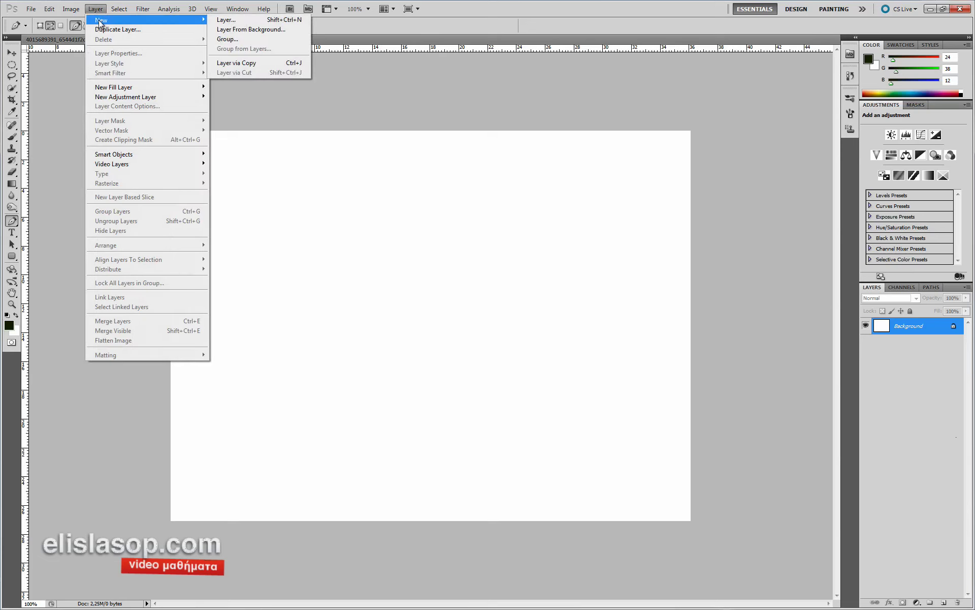
{"action": "left_click", "coordinate": [235, 20]}
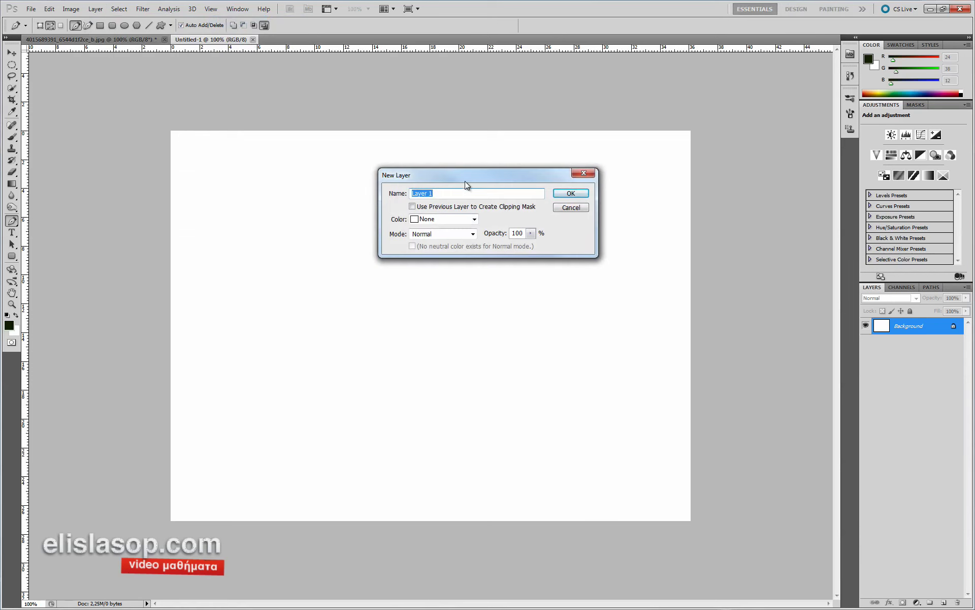
{"action": "type", "text": "barcode"}
{"action": "left_click", "coordinate": [578, 196]}
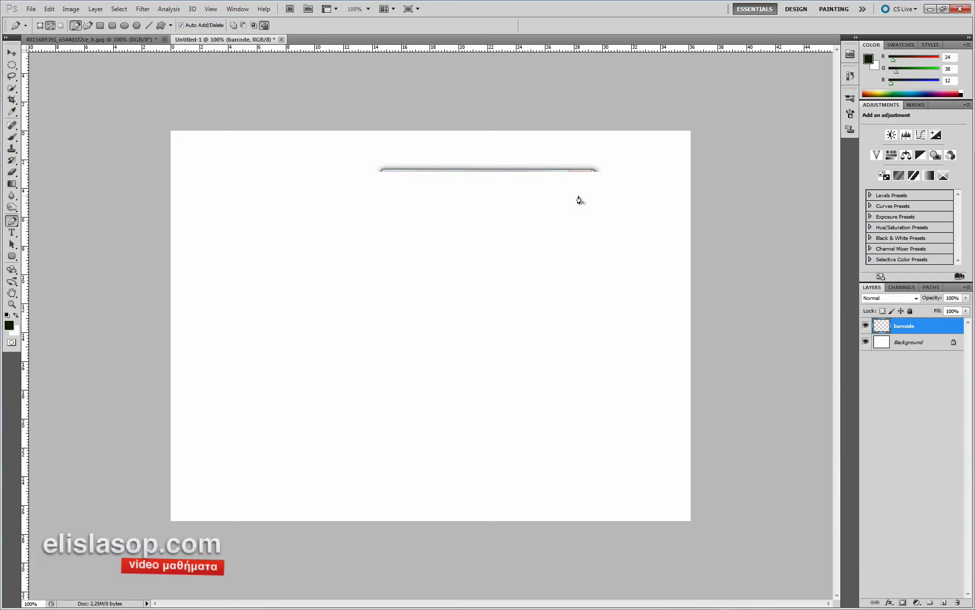
- Draw a wide rectangular marquee near the canvas centre
{"action": "left_click", "coordinate": [14, 67]}
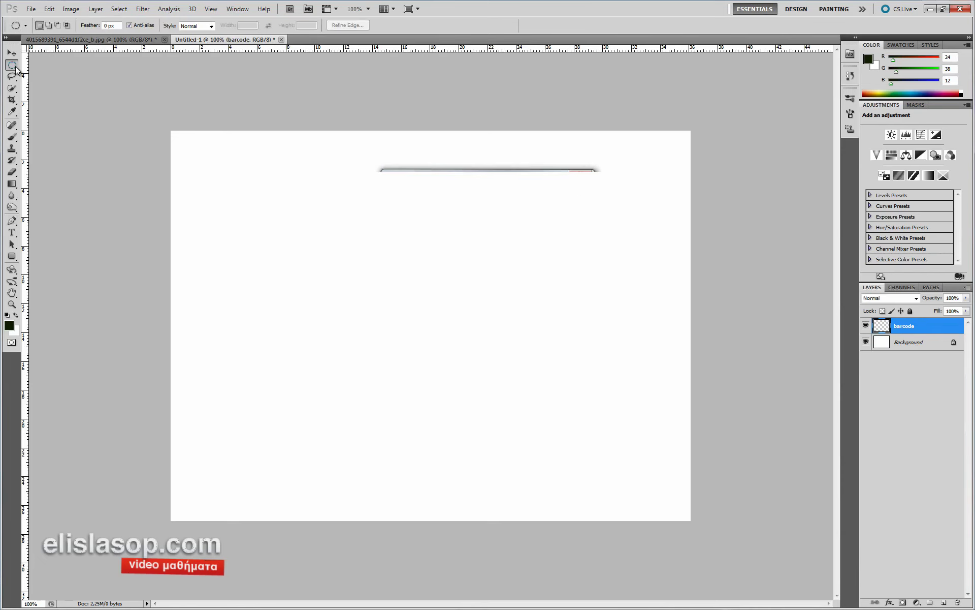
{"action": "left_click", "coordinate": [33, 65]}
{"action": "left_click_drag", "start_coordinate": [409, 328], "coordinate": [547, 323]}
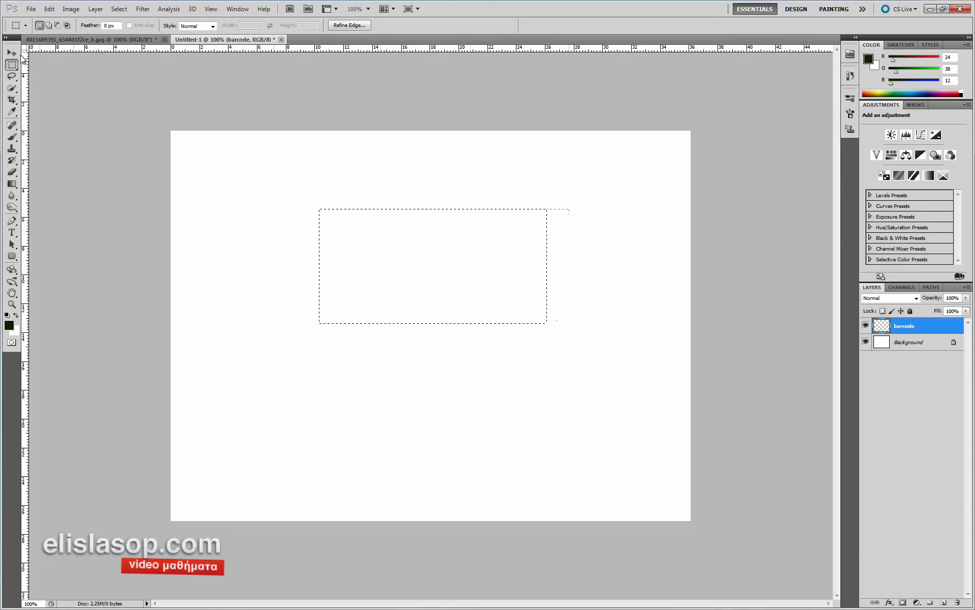
- Nudge the selection down-left and set the foreground colour to pure black
{"action": "left_click_drag", "start_coordinate": [392, 261], "coordinate": [388, 287]}
{"action": "left_click", "coordinate": [14, 185]}
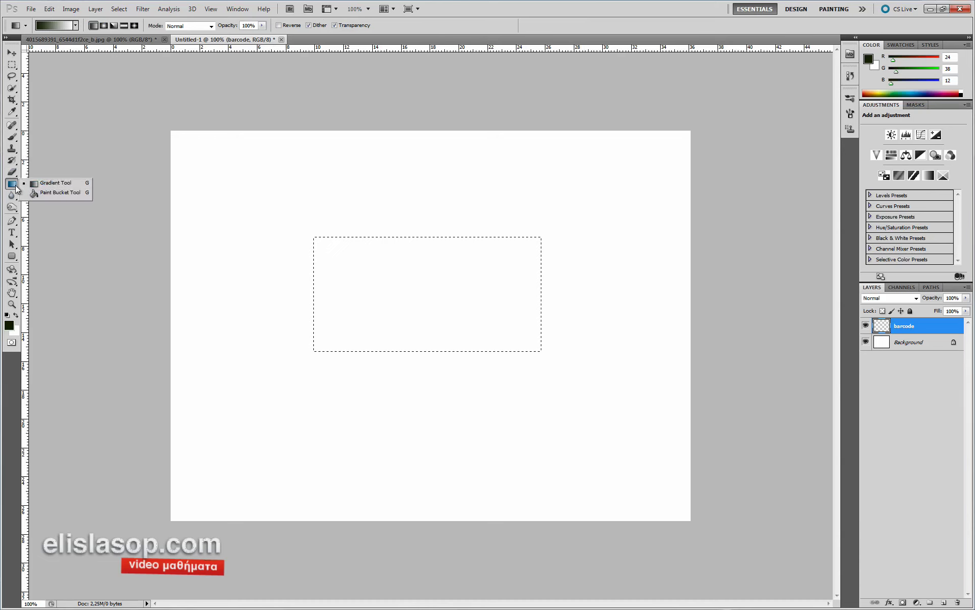
{"action": "left_click", "coordinate": [44, 193]}
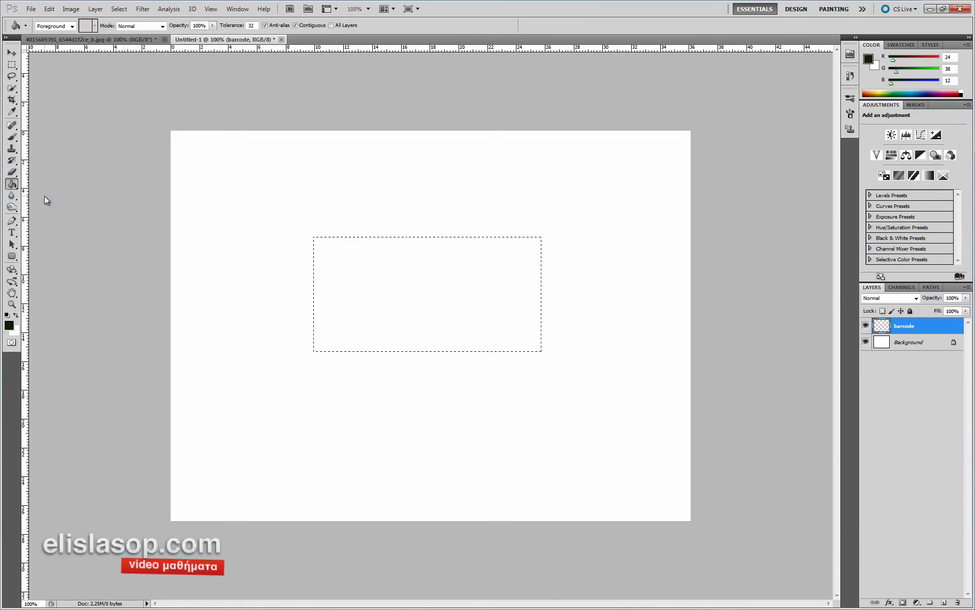
{"action": "key", "text": "i"}
{"action": "left_click", "coordinate": [9, 325]}
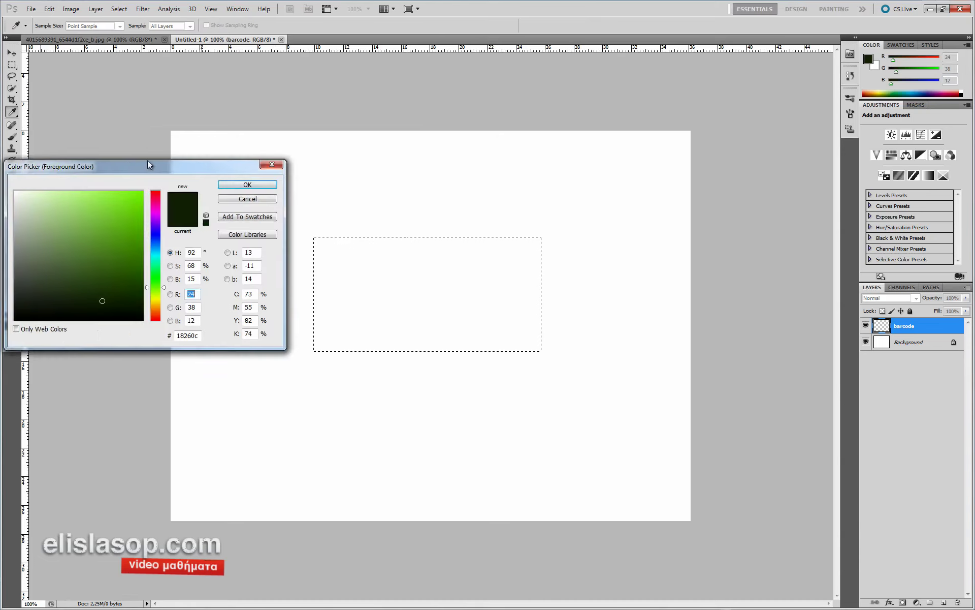
{"action": "left_click_drag", "start_coordinate": [148, 160], "coordinate": [279, 139]}
{"action": "left_click", "coordinate": [382, 159]}
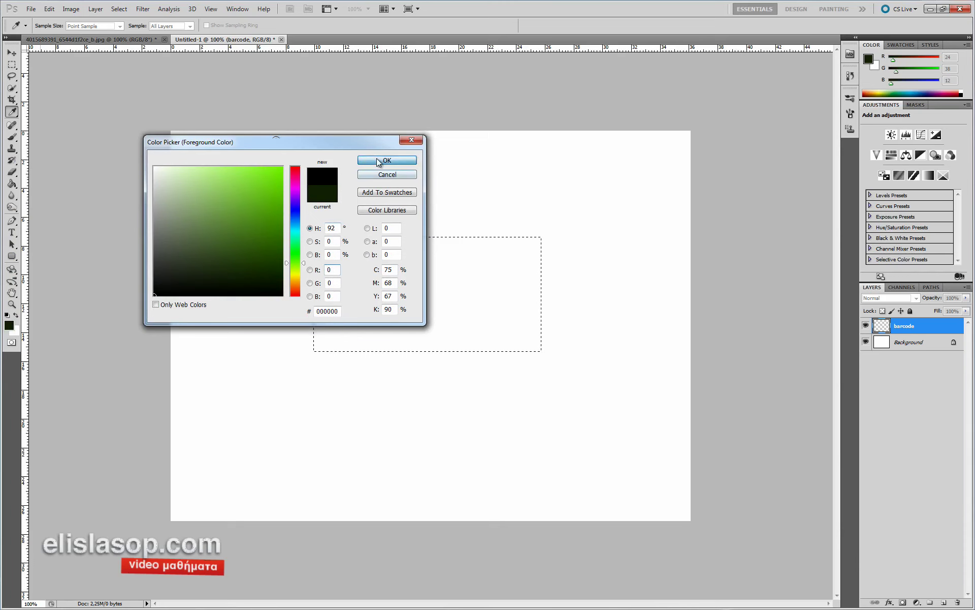
- Fill the selected rectangle with black using the Paint Bucket
{"action": "key", "text": "g"}
{"action": "left_click", "coordinate": [379, 279]}
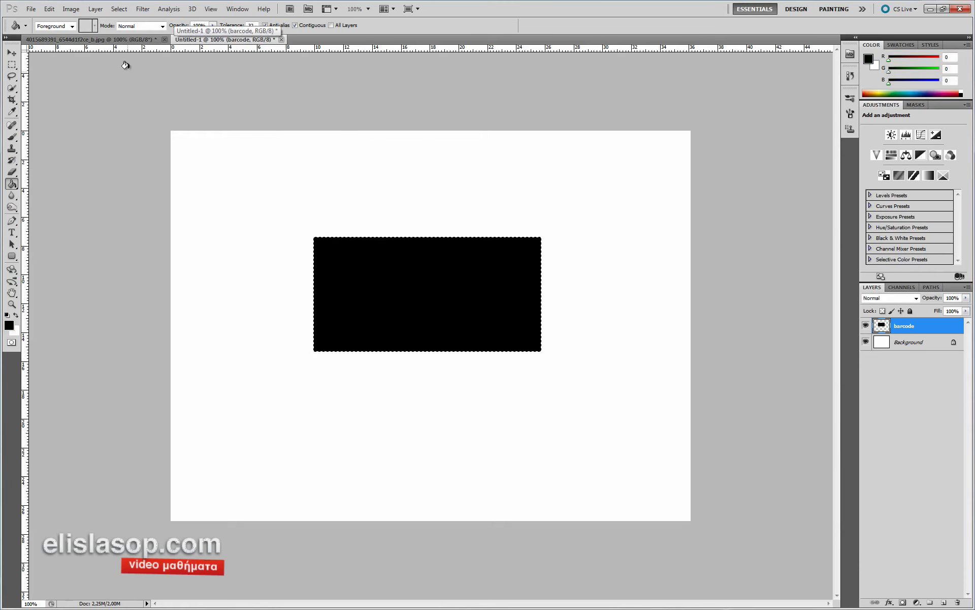
{"action": "left_click", "coordinate": [120, 8]}
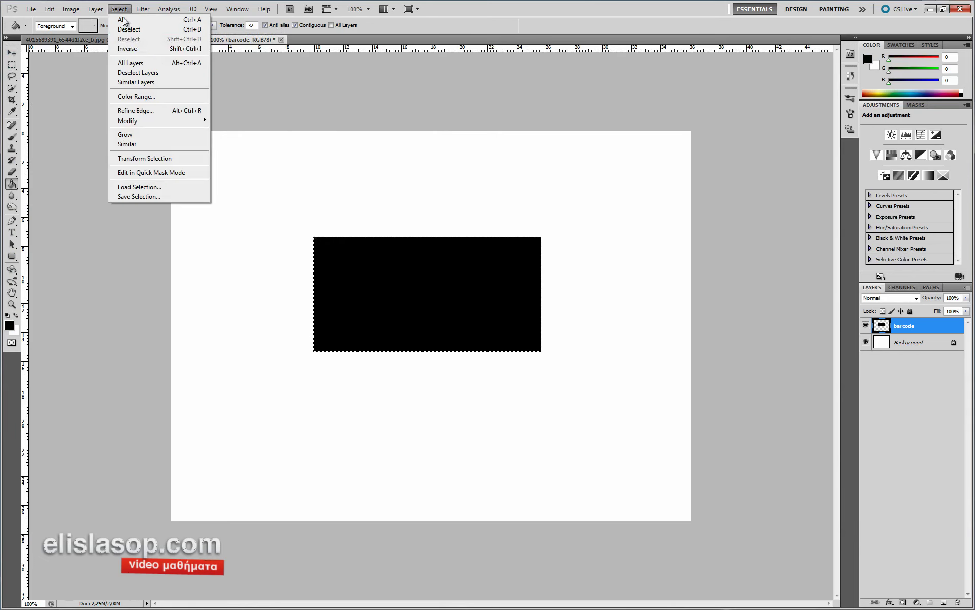
- Deselect, then apply Add Noise at 400%, Gaussian, Monochromatic to the black rectangle
{"action": "left_click", "coordinate": [135, 31]}
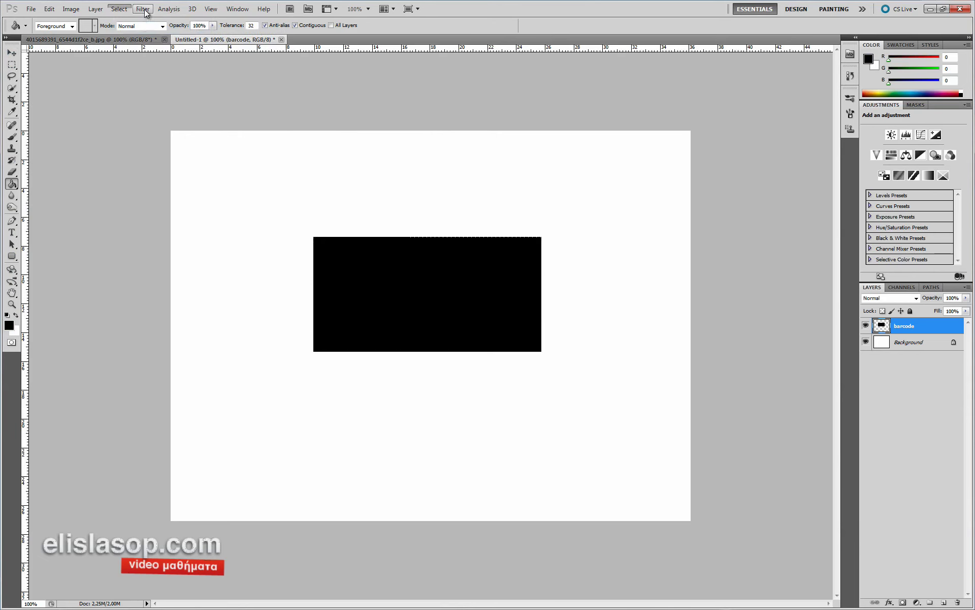
{"action": "left_click", "coordinate": [143, 10]}
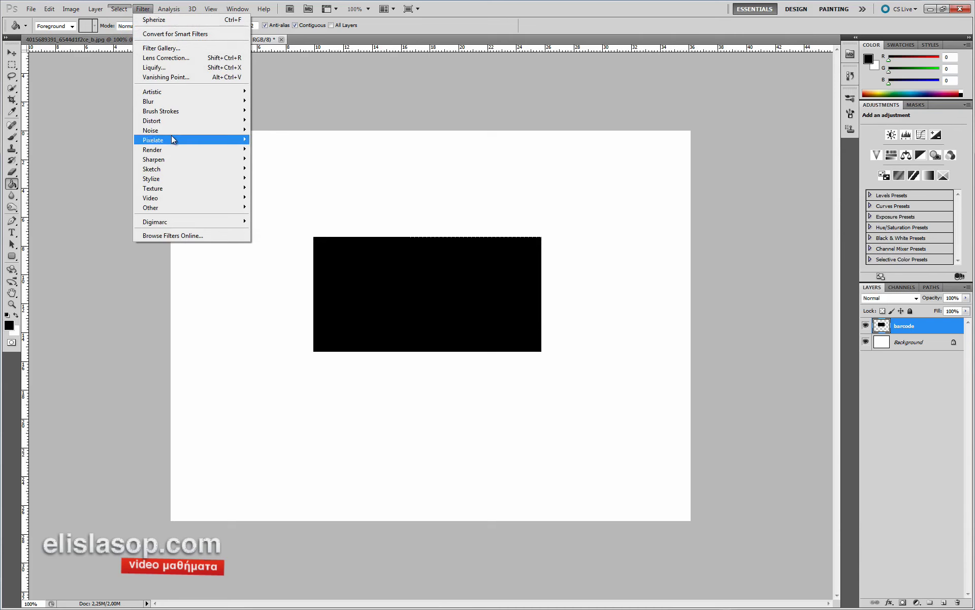
{"action": "mouse_move", "coordinate": [193, 138]}
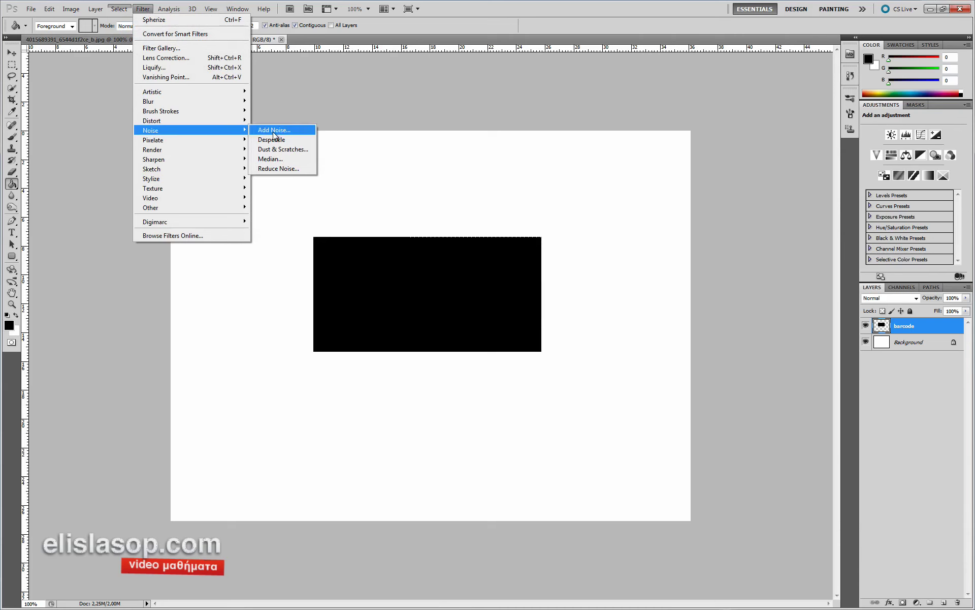
{"action": "left_click", "coordinate": [275, 134]}
{"action": "left_click_drag", "start_coordinate": [454, 131], "coordinate": [588, 116]}
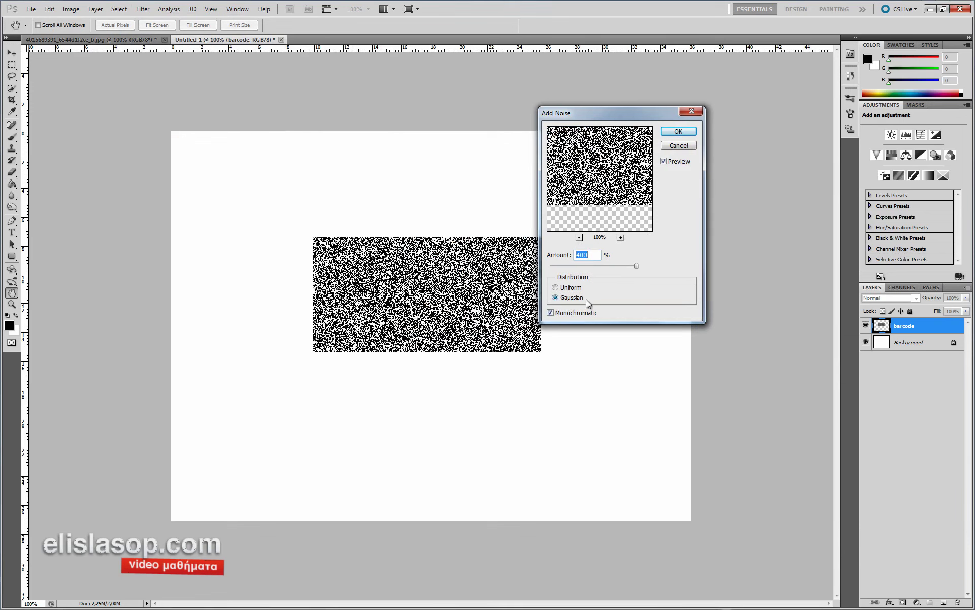
{"action": "left_click", "coordinate": [676, 131]}
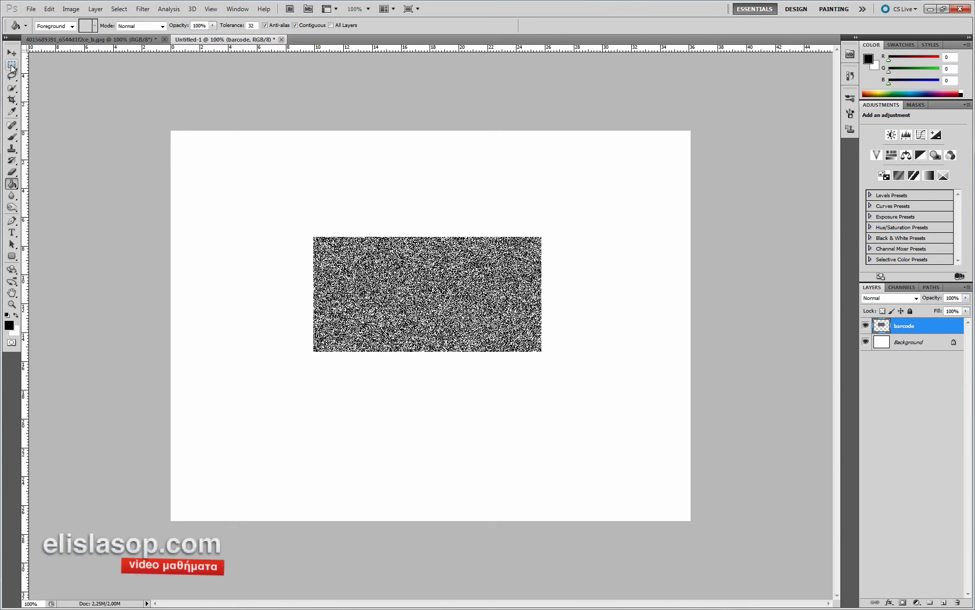
{"action": "left_click", "coordinate": [13, 66]}
- Select a one-pixel row through the noise with the Single Row Marquee
{"action": "left_click", "coordinate": [12, 68]}
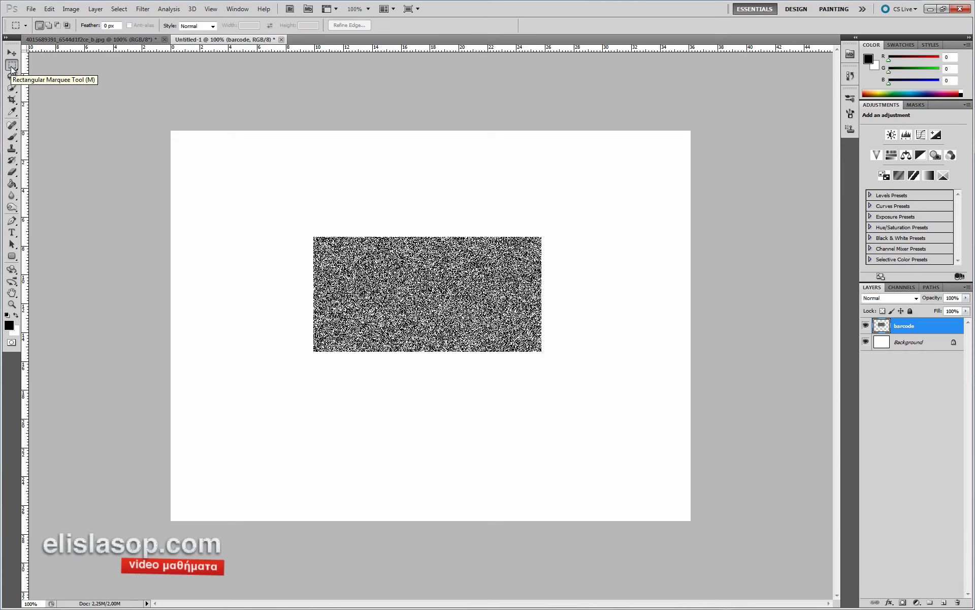
{"action": "left_click", "coordinate": [12, 68]}
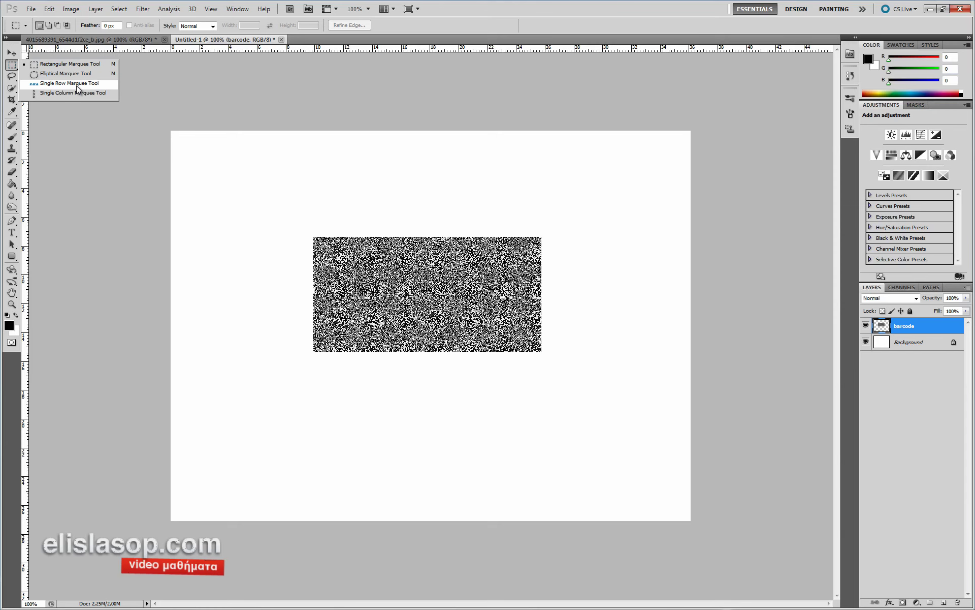
{"action": "left_click", "coordinate": [71, 83]}
{"action": "left_click", "coordinate": [323, 292]}
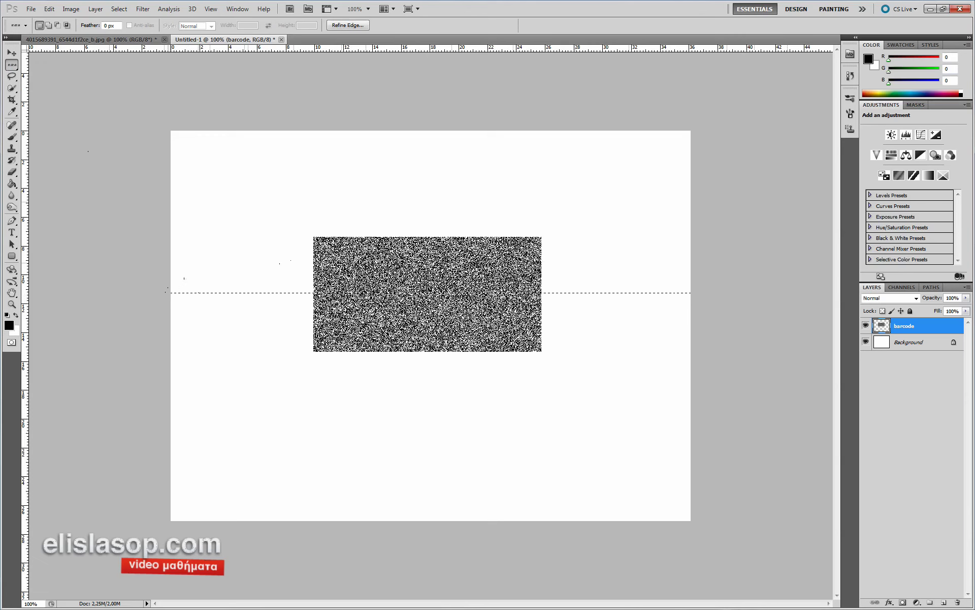
{"action": "left_click", "coordinate": [13, 66]}
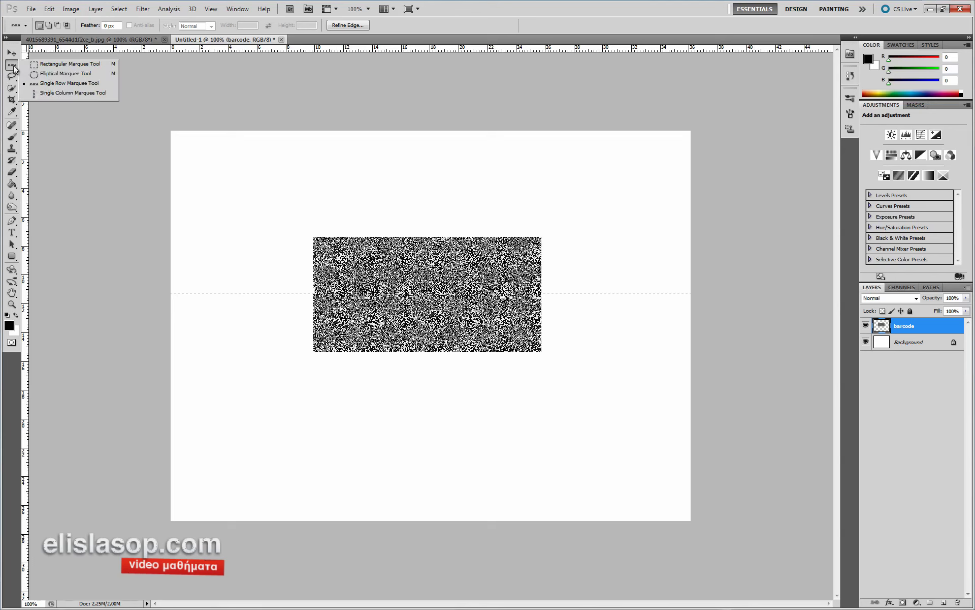
{"action": "left_click", "coordinate": [56, 95]}
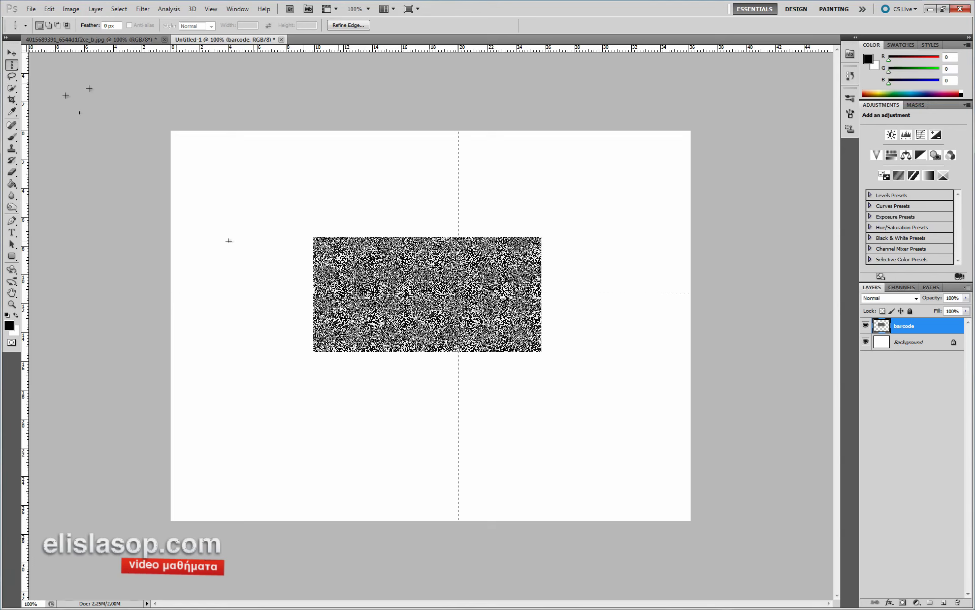
{"action": "right_click", "coordinate": [12, 64]}
{"action": "left_click", "coordinate": [56, 74]}
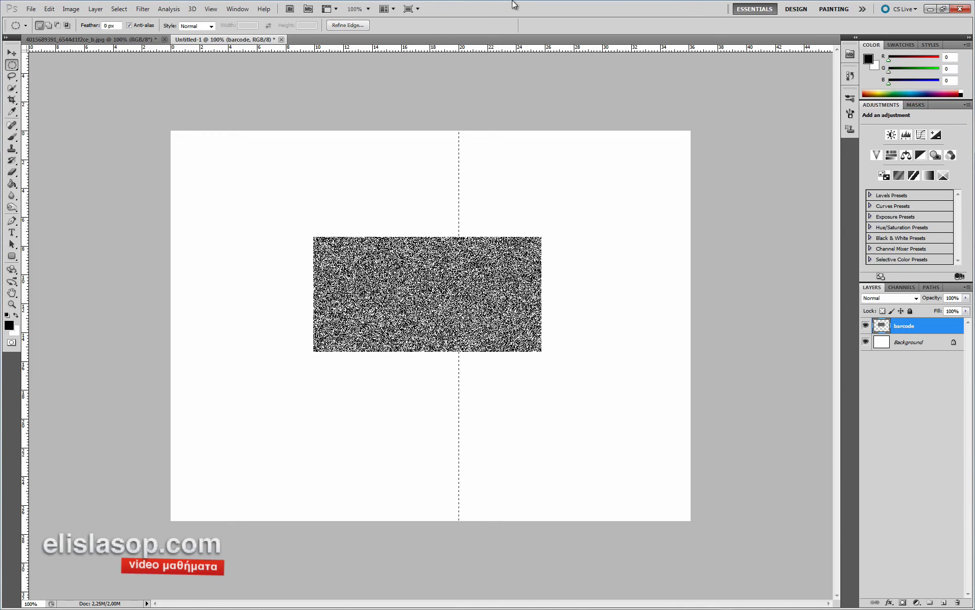
{"action": "right_click", "coordinate": [12, 64]}
{"action": "left_click", "coordinate": [56, 85]}
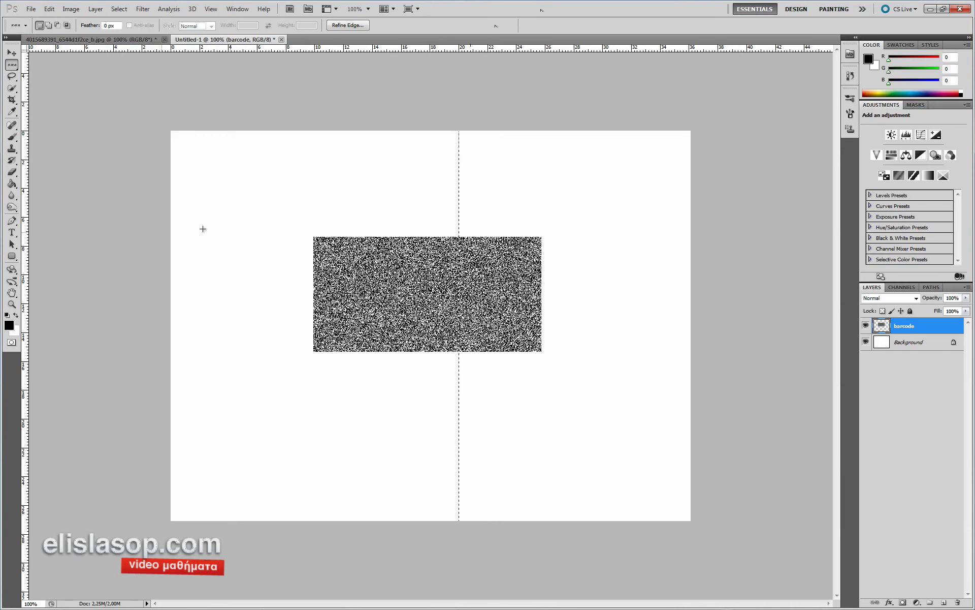
{"action": "left_click", "coordinate": [235, 281]}
- Copy the pixel row and paste it onto a new layer
{"action": "left_click", "coordinate": [49, 8]}
{"action": "left_click", "coordinate": [66, 76]}
{"action": "left_click", "coordinate": [50, 9]}
{"action": "left_click", "coordinate": [76, 97]}
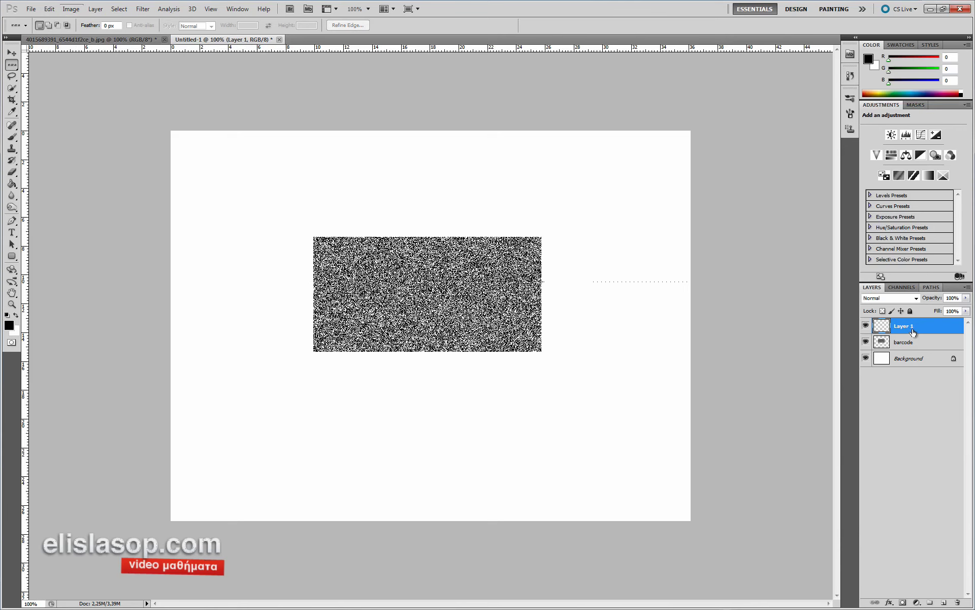
- Hide the barcode layer and rename the strip layer 'barcode line'
{"action": "left_click", "coordinate": [866, 344]}
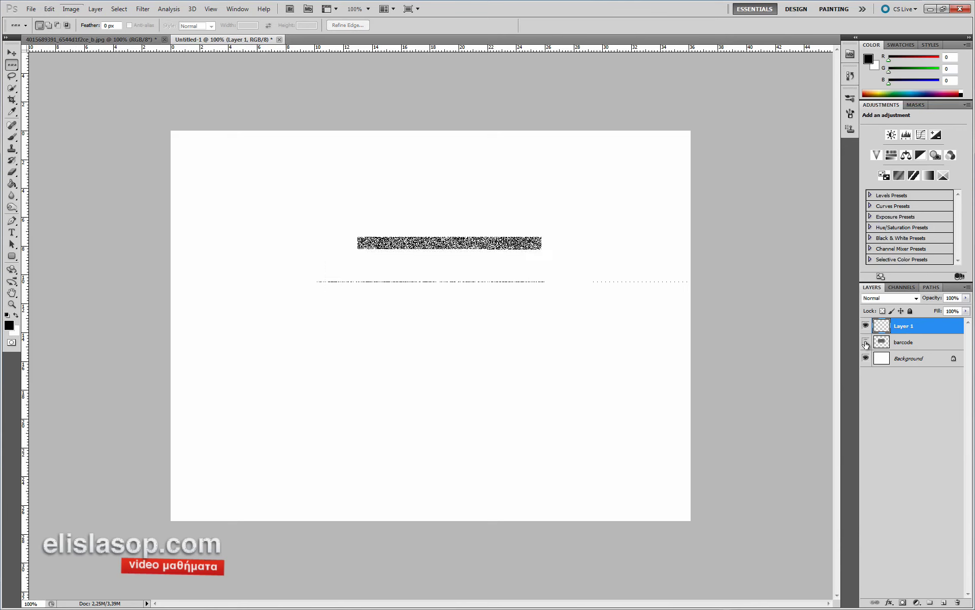
{"action": "left_click", "coordinate": [905, 342]}
{"action": "left_click", "coordinate": [906, 330]}
{"action": "double_click", "coordinate": [903, 326]}
{"action": "type", "text": "barcode line"}
{"action": "key", "text": "Return"}
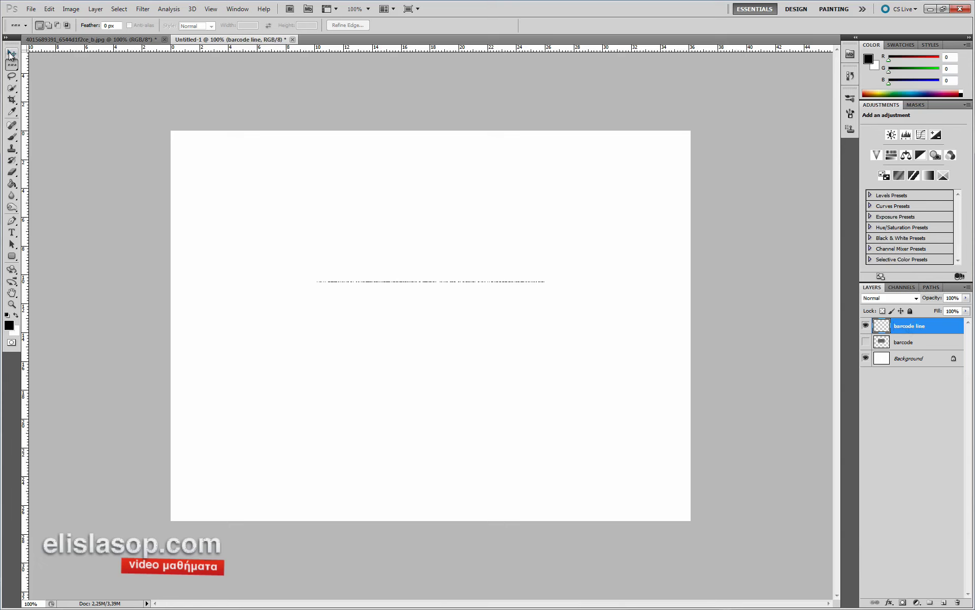
- Free-transform the barcode line, stretching it much taller and moving it down
{"action": "left_click", "coordinate": [11, 54]}
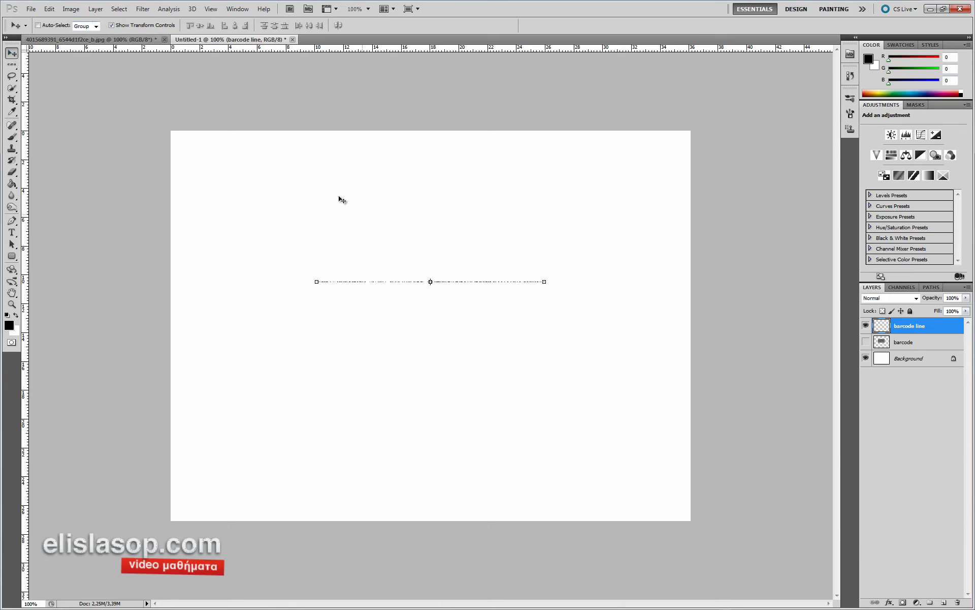
{"action": "left_click", "coordinate": [431, 283]}
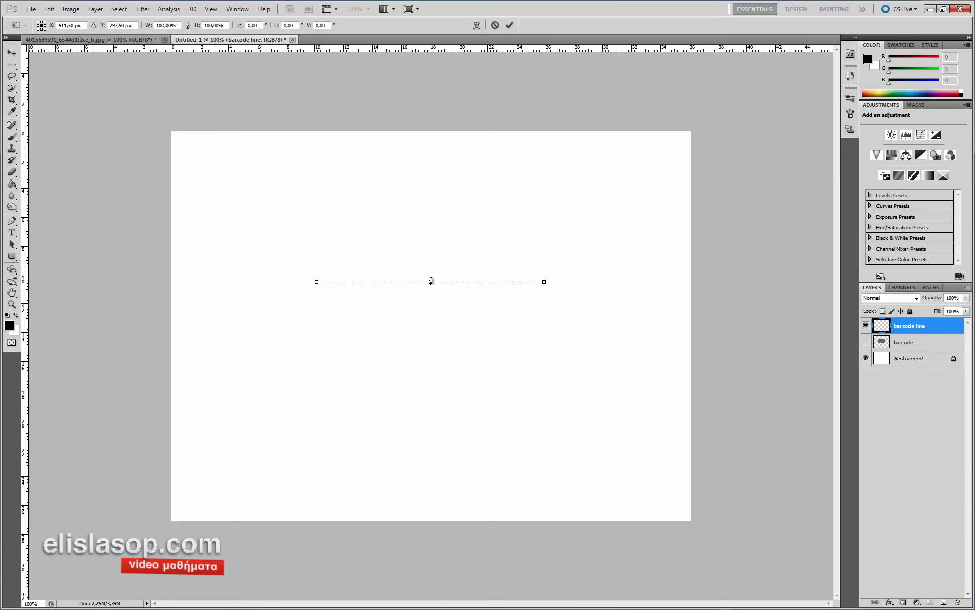
{"action": "scroll", "coordinate": [431, 281], "scroll_direction": "up", "scroll_amount": 2}
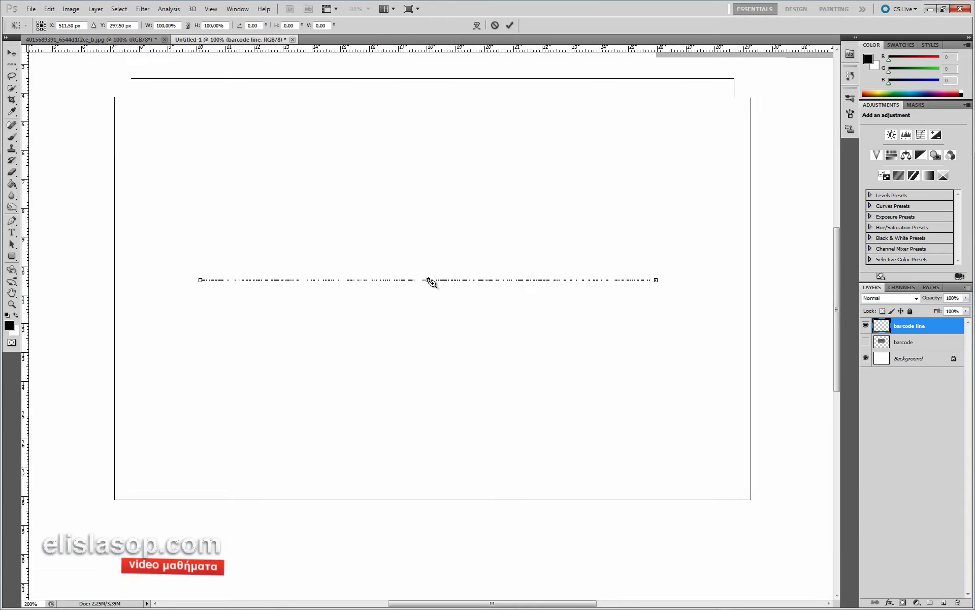
{"action": "left_click_drag", "start_coordinate": [436, 288], "coordinate": [443, 155]}
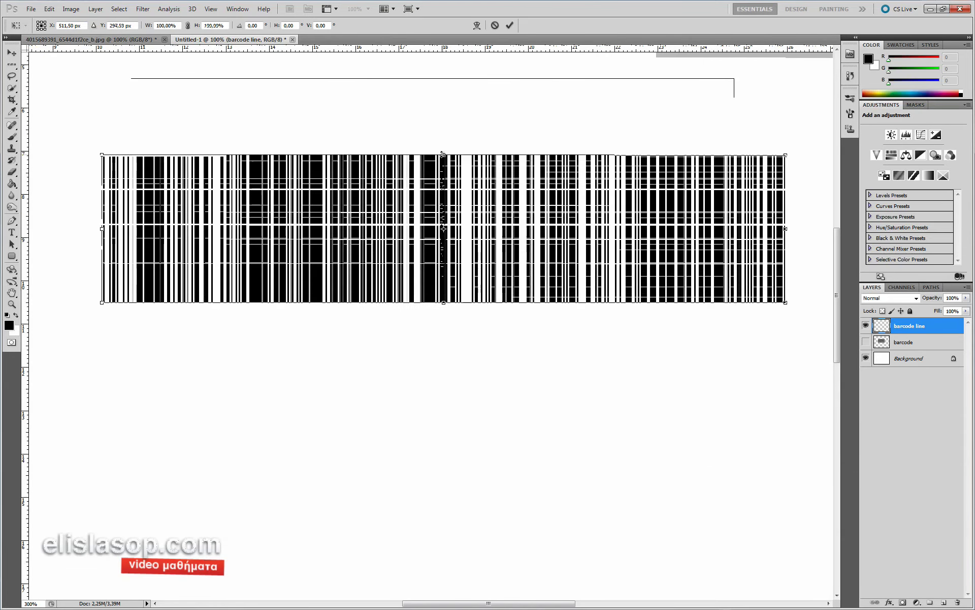
{"action": "scroll", "coordinate": [430, 197], "scroll_direction": "down", "scroll_amount": 2}
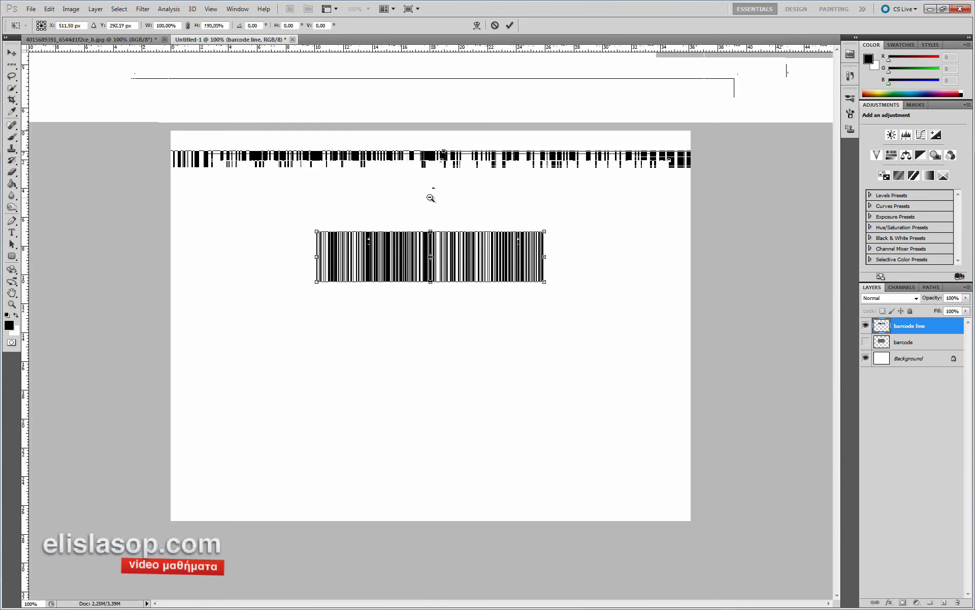
{"action": "left_click_drag", "start_coordinate": [431, 294], "coordinate": [435, 321]}
{"action": "left_click_drag", "start_coordinate": [408, 265], "coordinate": [410, 288]}
{"action": "key", "text": "ctrl+plus"}
{"action": "key", "text": "ctrl+minus"}
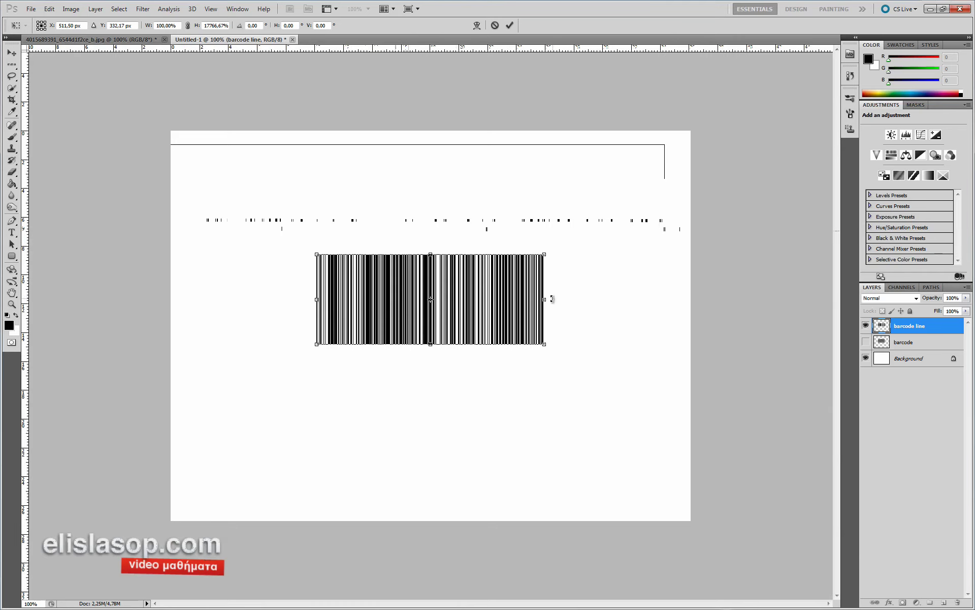
- Narrow the stretched bars to barcode proportions and commit the transform
{"action": "left_click_drag", "start_coordinate": [542, 303], "coordinate": [507, 301]}
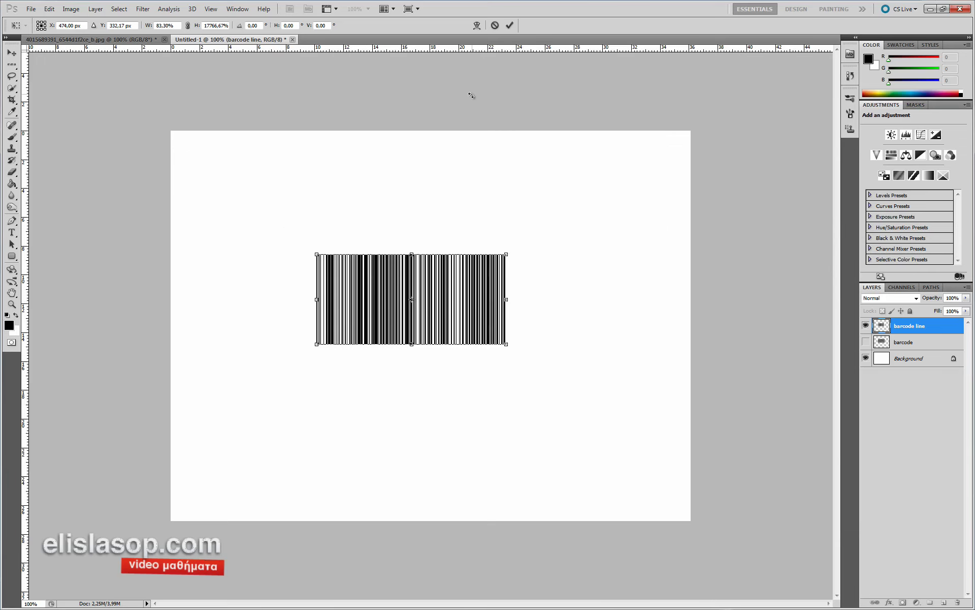
{"action": "left_click_drag", "start_coordinate": [506, 254], "coordinate": [489, 262]}
{"action": "left_click_drag", "start_coordinate": [487, 304], "coordinate": [470, 303]}
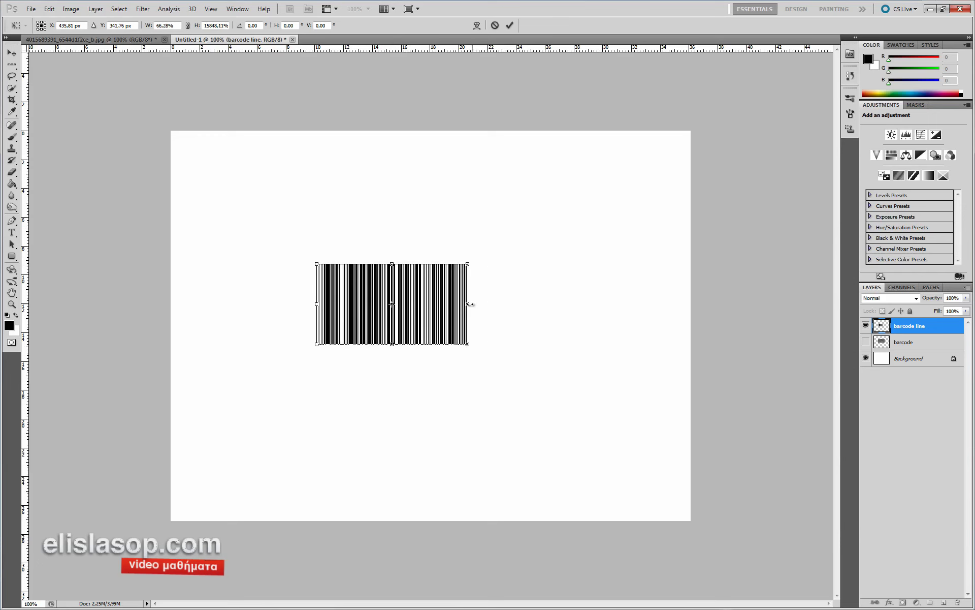
{"action": "mouse_move", "coordinate": [392, 263]}
{"action": "left_mouse_down"}
{"action": "mouse_move", "coordinate": [390, 202]}
{"action": "mouse_move", "coordinate": [391, 259]}
{"action": "left_mouse_up"}
{"action": "left_click_drag", "start_coordinate": [467, 302], "coordinate": [397, 262]}
{"action": "left_click", "coordinate": [329, 289], "text": "ctrl"}
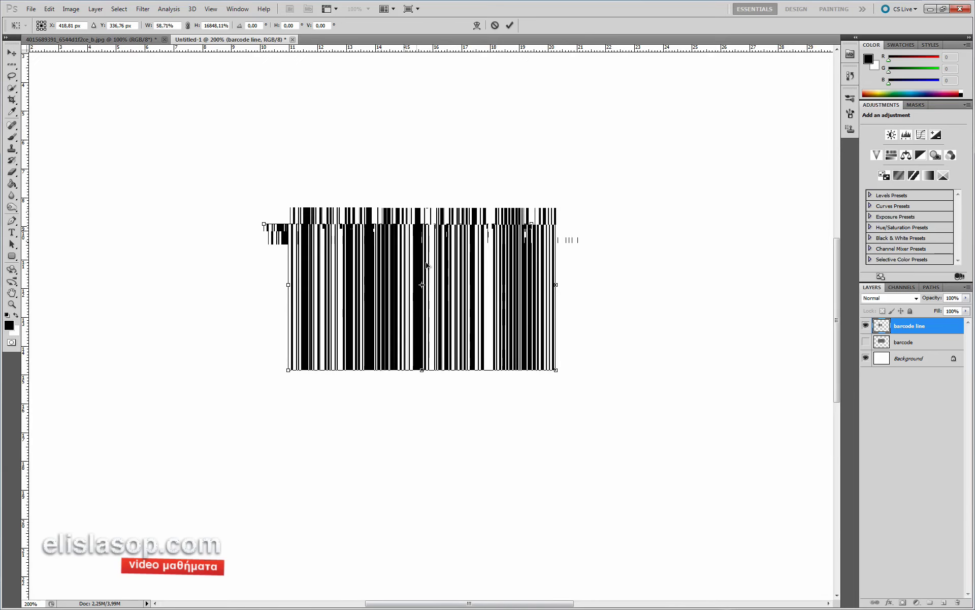
{"action": "left_click_drag", "start_coordinate": [556, 285], "coordinate": [577, 285]}
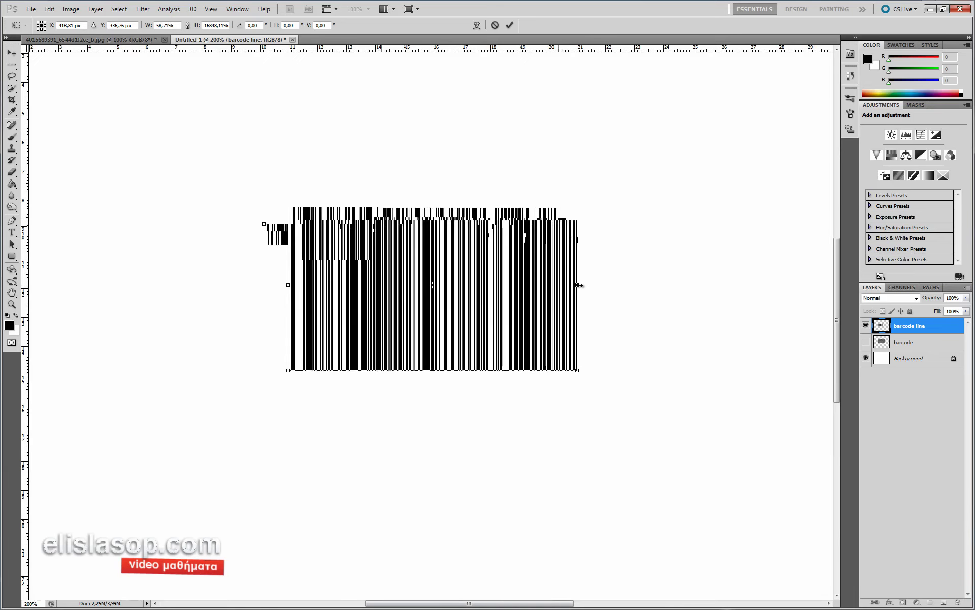
{"action": "left_click", "coordinate": [509, 25]}
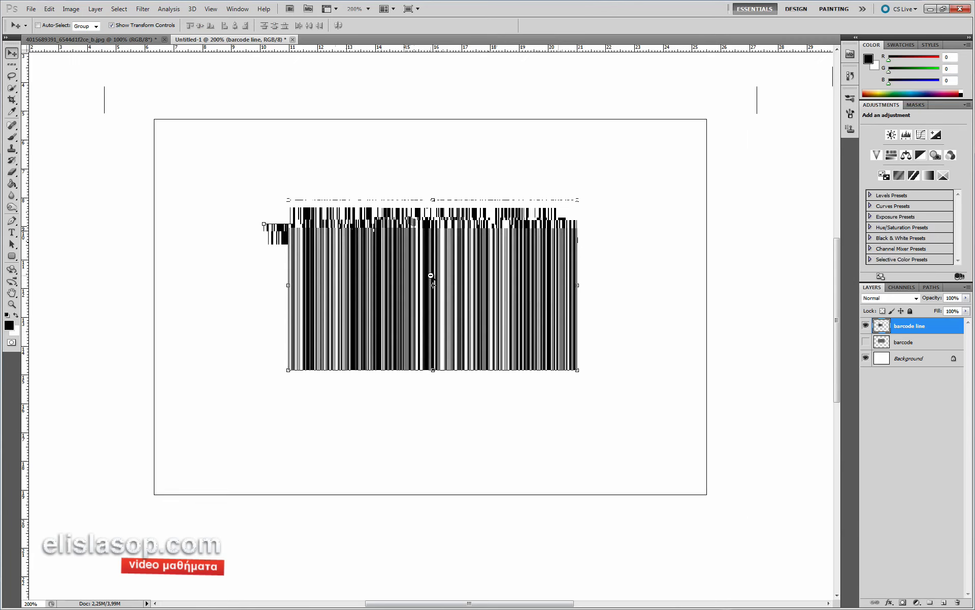
{"action": "left_click", "coordinate": [431, 275], "text": "ctrl+alt"}
{"action": "left_click", "coordinate": [409, 309], "text": "ctrl"}
{"action": "left_click", "coordinate": [411, 310], "text": "ctrl"}
{"action": "left_click", "coordinate": [409, 309], "text": "ctrl+alt"}
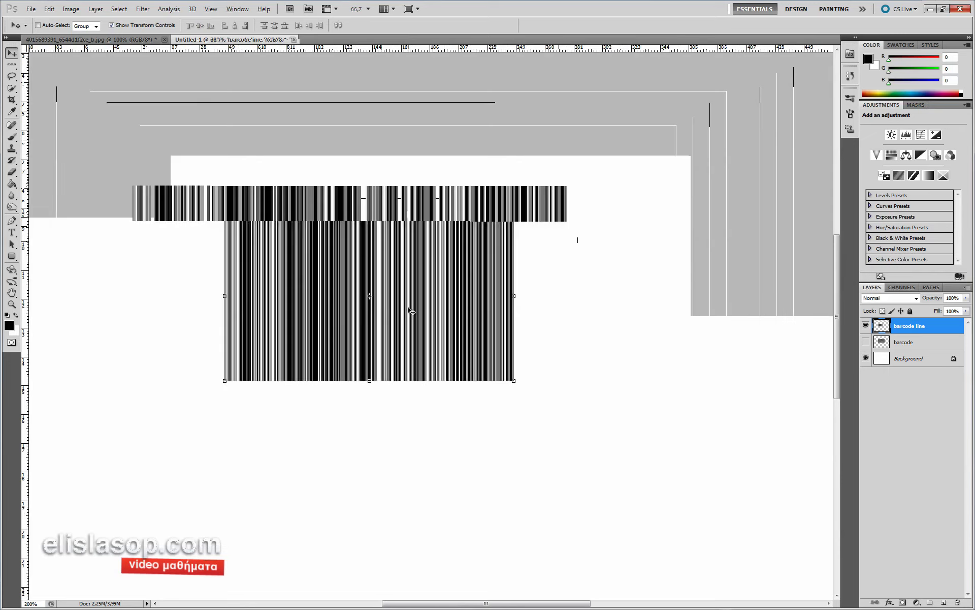
{"action": "left_click", "coordinate": [418, 286], "text": "ctrl"}
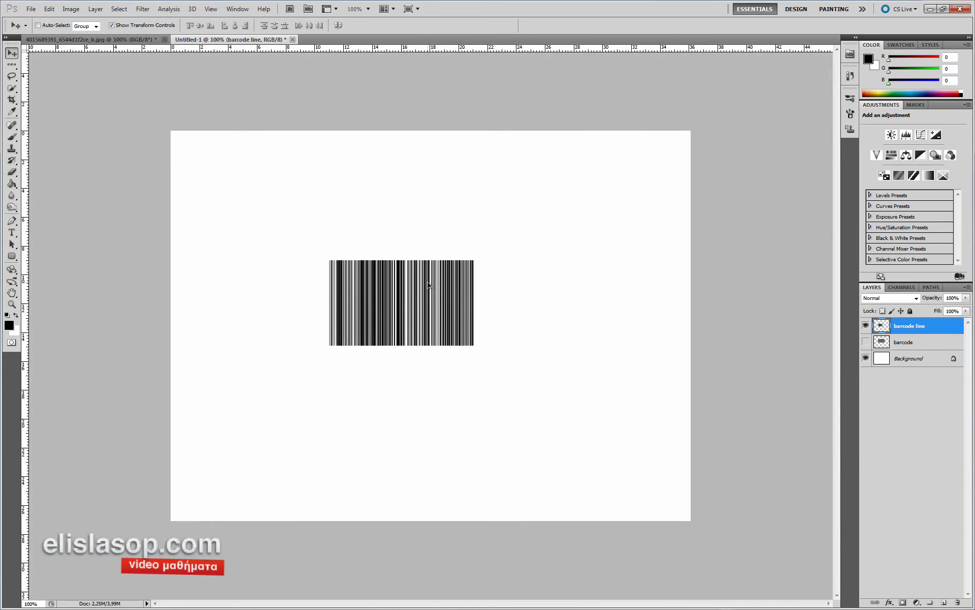
{"action": "left_click", "coordinate": [423, 323], "text": "ctrl"}
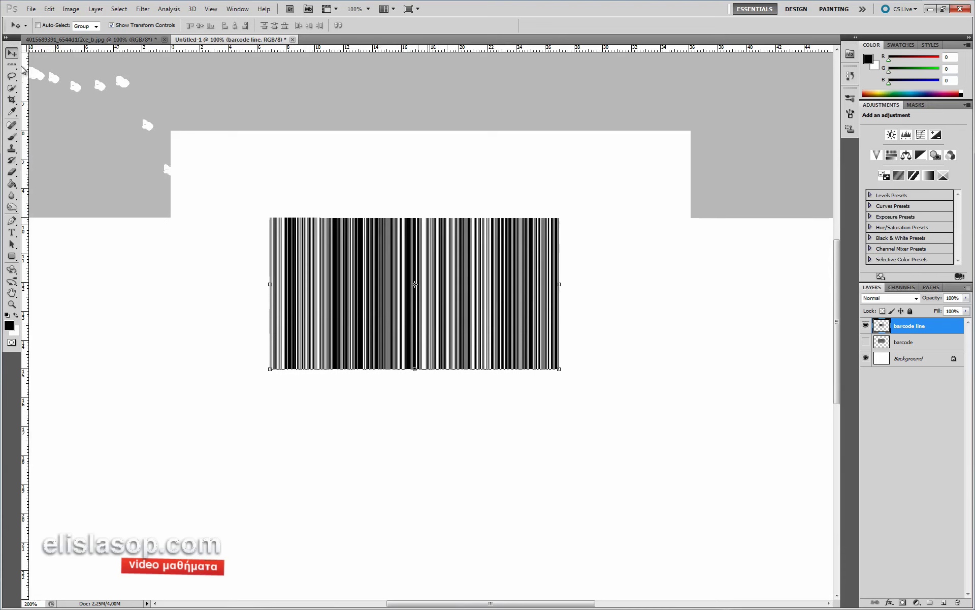
- Delete a strip across the bottom of the bars, leaving only the outer bars, then deselect
{"action": "left_click", "coordinate": [12, 65]}
{"action": "left_click_drag", "start_coordinate": [14, 70], "coordinate": [61, 66]}
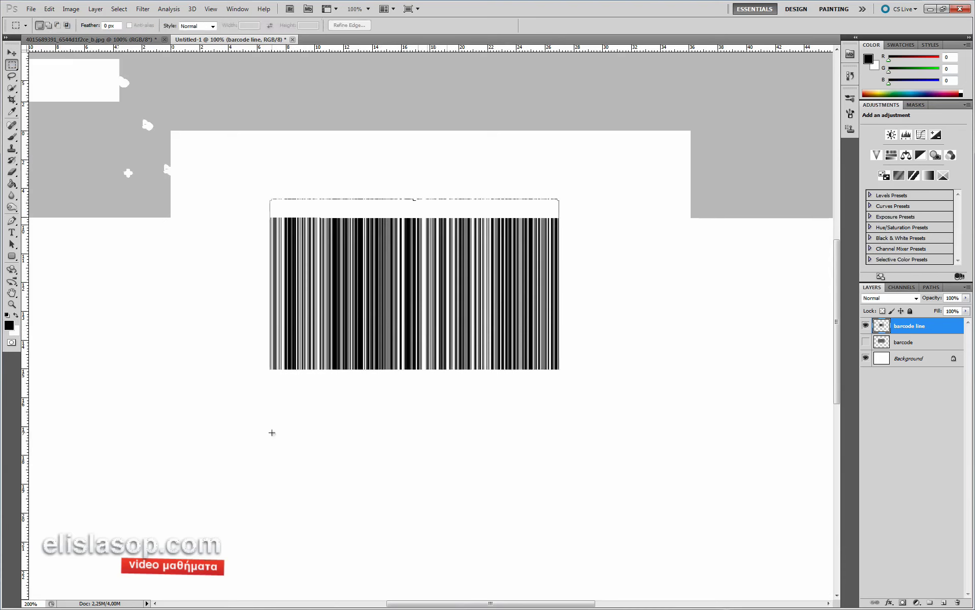
{"action": "left_click_drag", "start_coordinate": [403, 380], "coordinate": [283, 349]}
{"action": "key", "text": "ctrl+plus"}
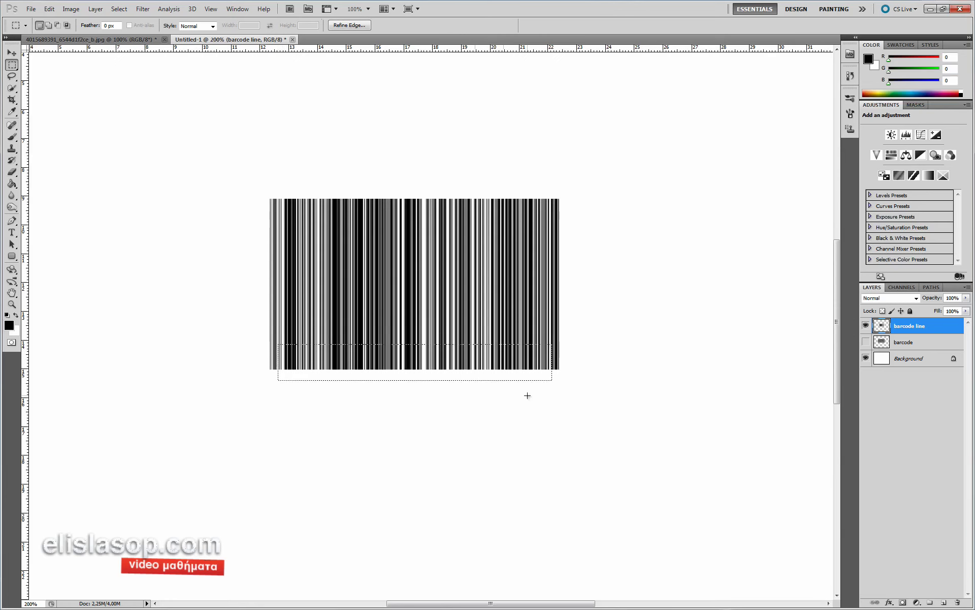
{"action": "key", "text": "Delete"}
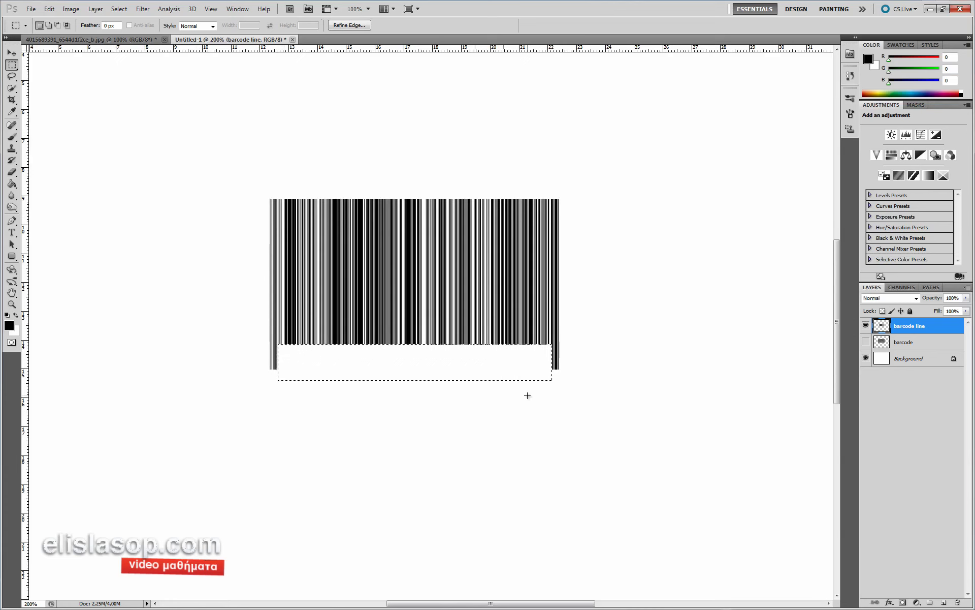
{"action": "key", "text": "ctrl+d"}
{"action": "left_click", "coordinate": [12, 234]}
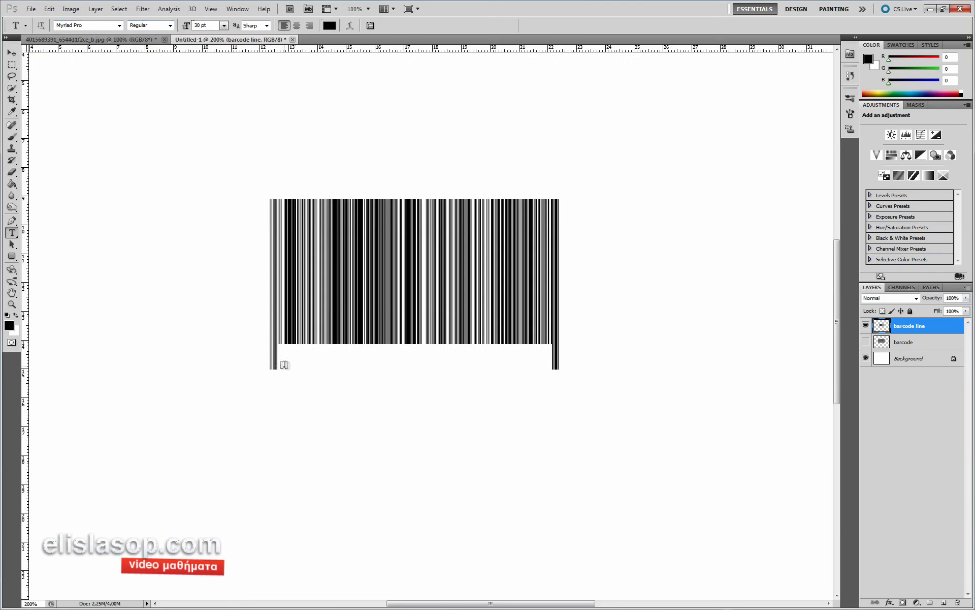
- Start a text line under the barcode's left edge with a 5 at 25 pt
{"action": "left_click", "coordinate": [262, 362]}
{"action": "type", "text": "1"}
{"action": "key", "text": "BackSpace"}
{"action": "type", "text": "5"}
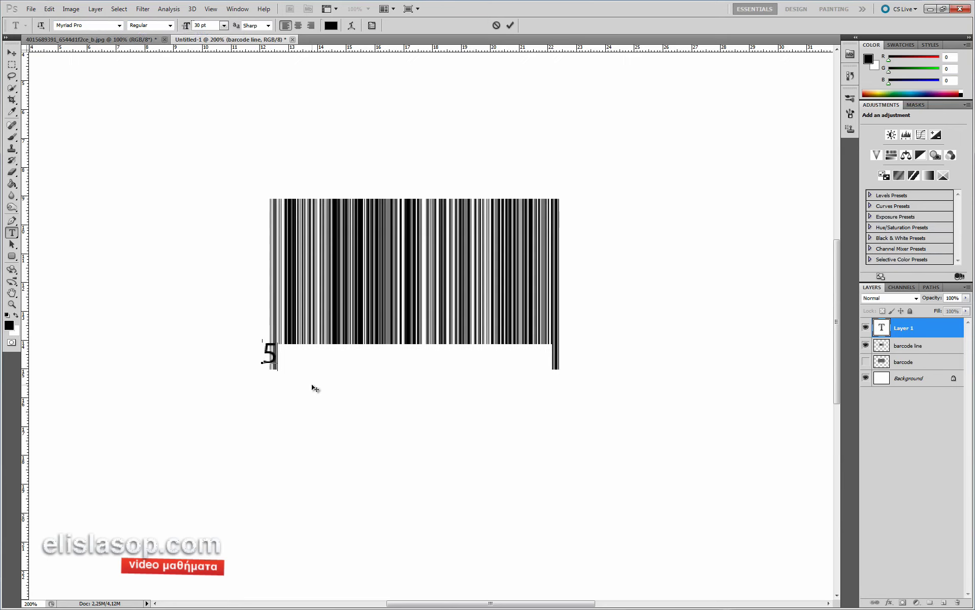
{"action": "left_click_drag", "start_coordinate": [283, 388], "coordinate": [277, 391]}
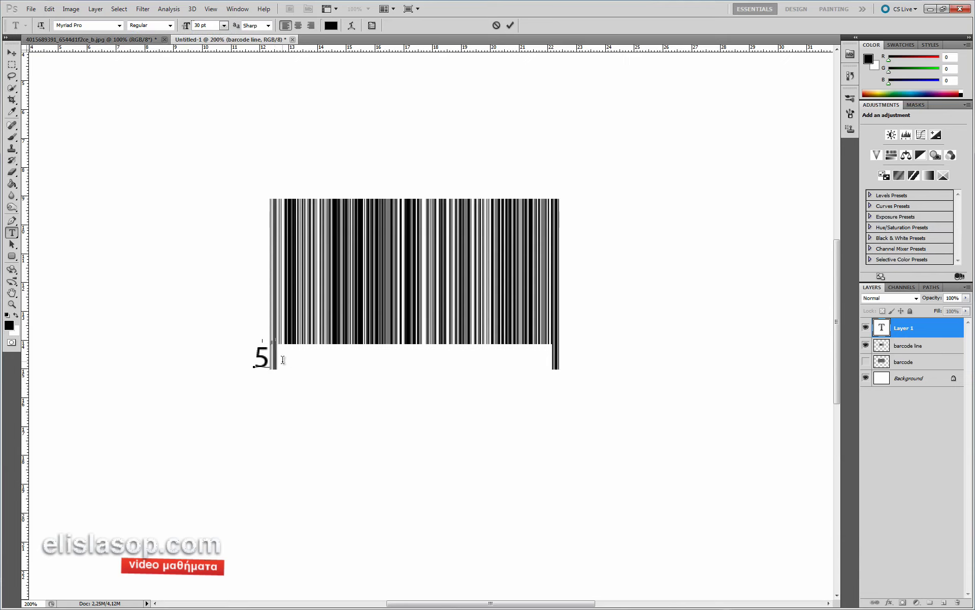
{"action": "left_click_drag", "start_coordinate": [282, 360], "coordinate": [200, 357]}
{"action": "type", "text": "2"}
{"action": "type", "text": "5"}
{"action": "key", "text": "Return"}
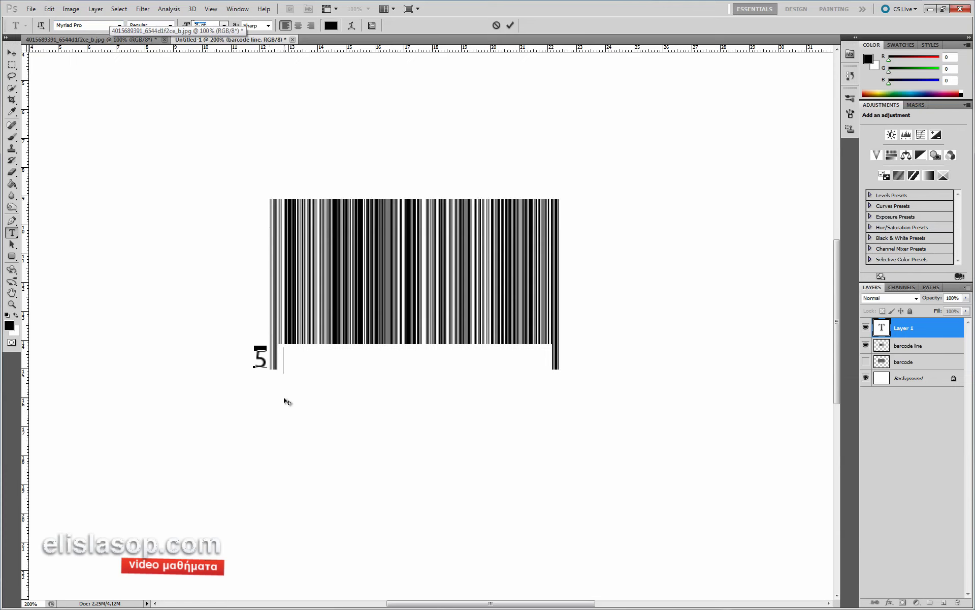
{"action": "type", "text": "5"}
{"action": "key", "text": "BackSpace"}
{"action": "type", "text": "248"}
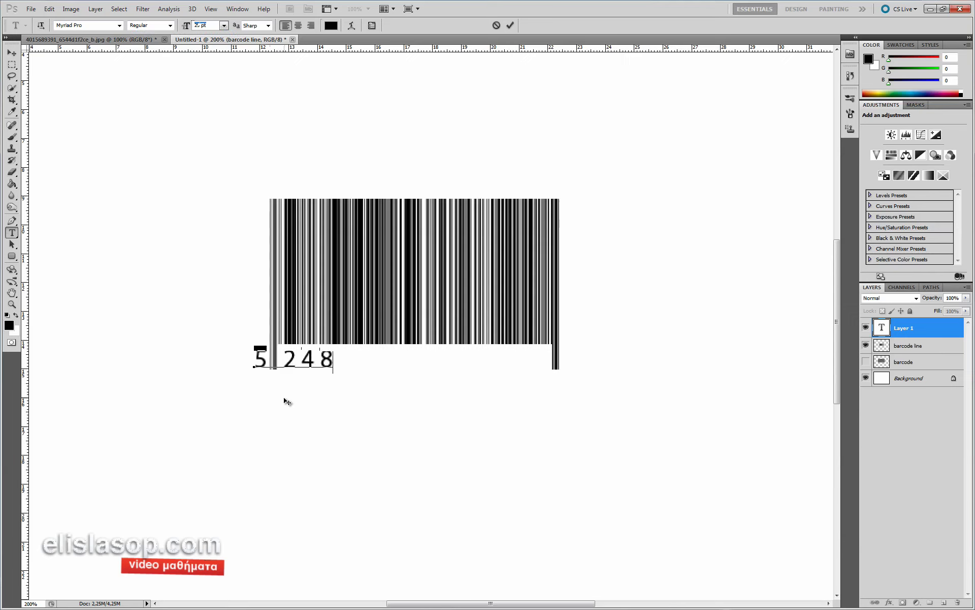
{"action": "type", "text": "116662"}
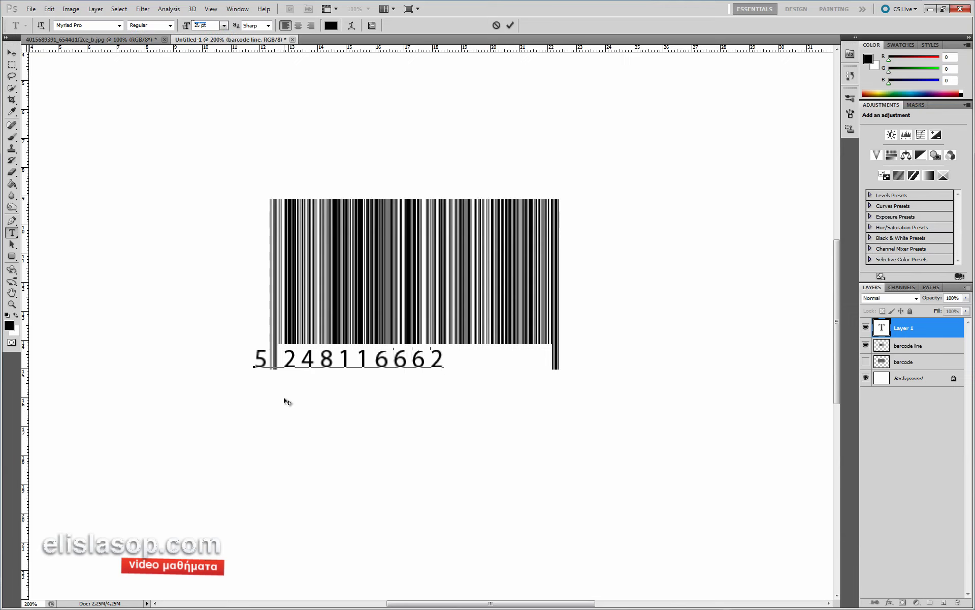
{"action": "type", "text": "58739"}
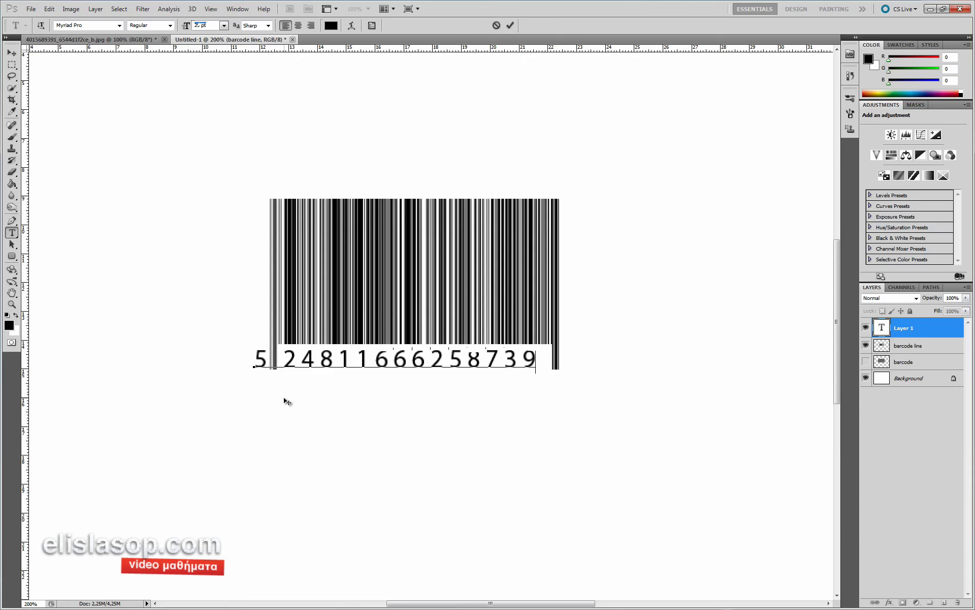
{"action": "type", "text": "61"}
{"action": "left_click_drag", "start_coordinate": [553, 358], "coordinate": [286, 354]}
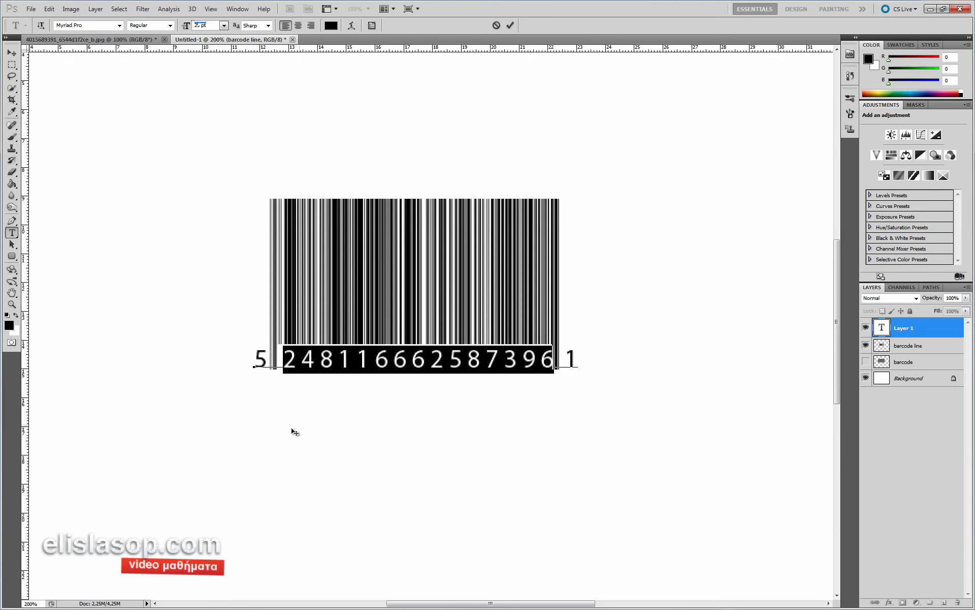
{"action": "left_click", "coordinate": [273, 358]}
{"action": "left_click_drag", "start_coordinate": [273, 358], "coordinate": [551, 353]}
{"action": "key", "text": "alt+Left"}
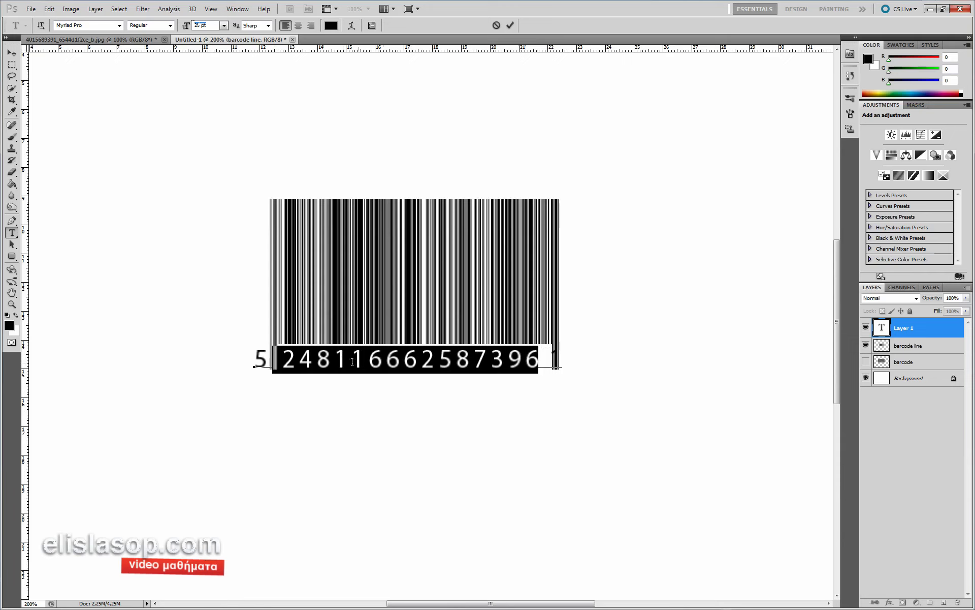
- Insert an 8 after 396, remove the space before the final 1, and even out the kerning
{"action": "left_click", "coordinate": [536, 361]}
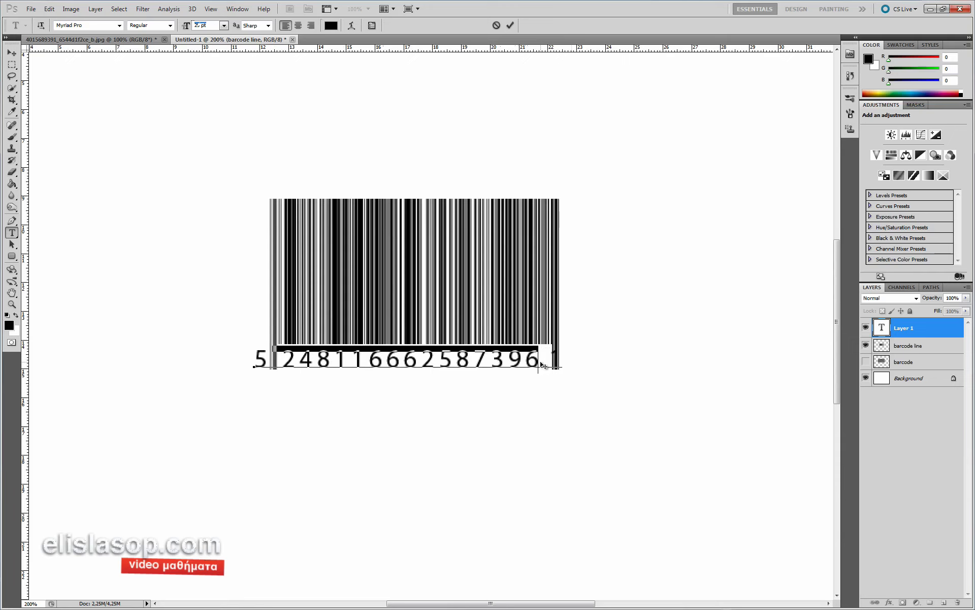
{"action": "type", "text": "8 1"}
{"action": "key", "text": "Right"}
{"action": "key", "text": "Delete"}
{"action": "left_click", "coordinate": [284, 360]}
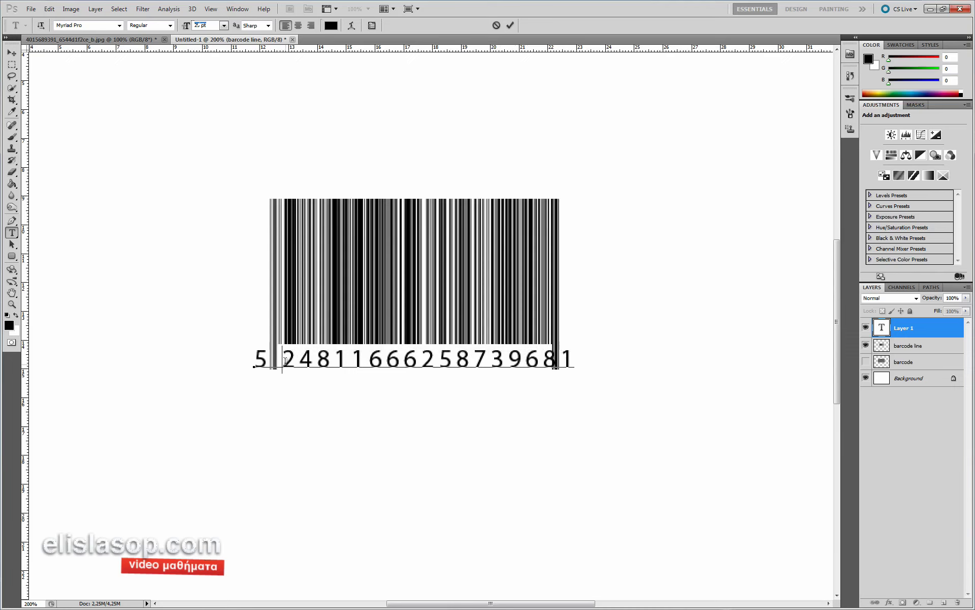
{"action": "left_click_drag", "start_coordinate": [293, 358], "coordinate": [439, 359]}
{"action": "left_click", "coordinate": [358, 359]}
{"action": "key", "text": "alt+Left"}
{"action": "key", "text": "alt+Left"}
{"action": "key", "text": "alt+Left"}
{"action": "key", "text": "alt+Left"}
{"action": "key", "text": "alt+Left"}
{"action": "key", "text": "alt+Left"}
{"action": "key", "text": "alt+Left"}
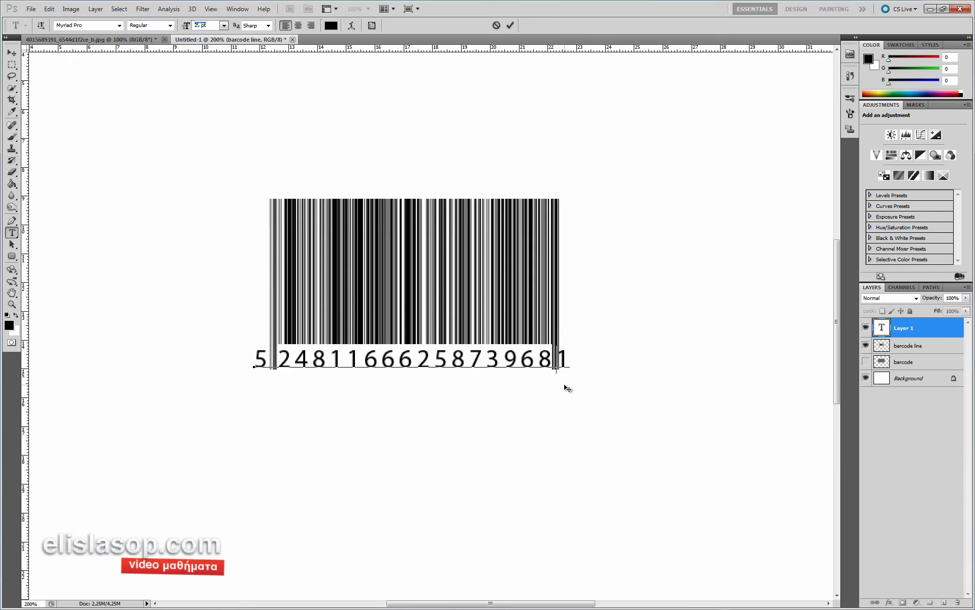
{"action": "key", "text": "alt+Right"}
{"action": "key", "text": "alt+Right"}
{"action": "key", "text": "alt+Right"}
- Commit the barcode number and add a new empty layer above the Background
{"action": "left_click", "coordinate": [510, 25]}
{"action": "left_click", "coordinate": [443, 204], "text": "ctrl+alt"}
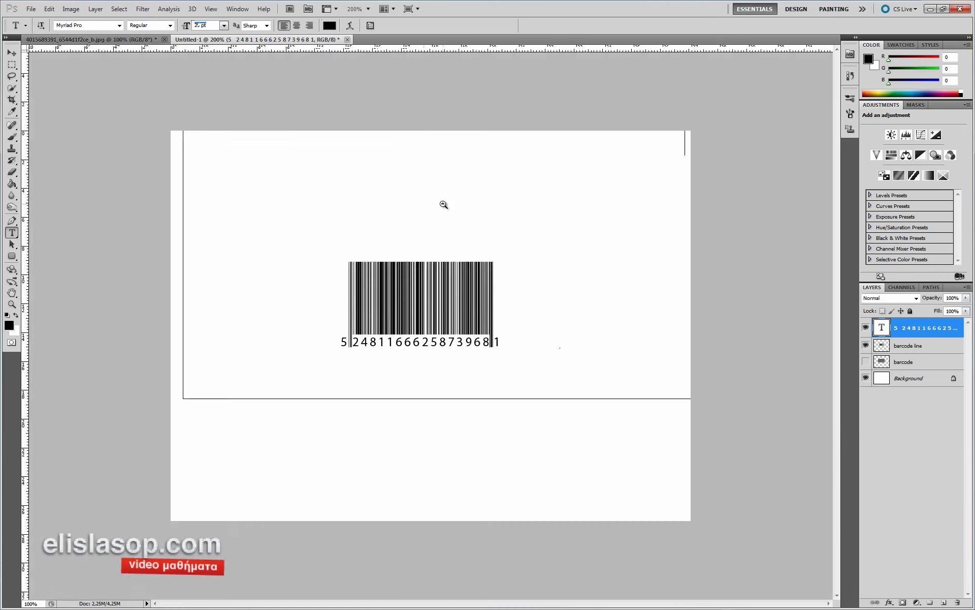
{"action": "left_click", "coordinate": [444, 320], "text": "ctrl"}
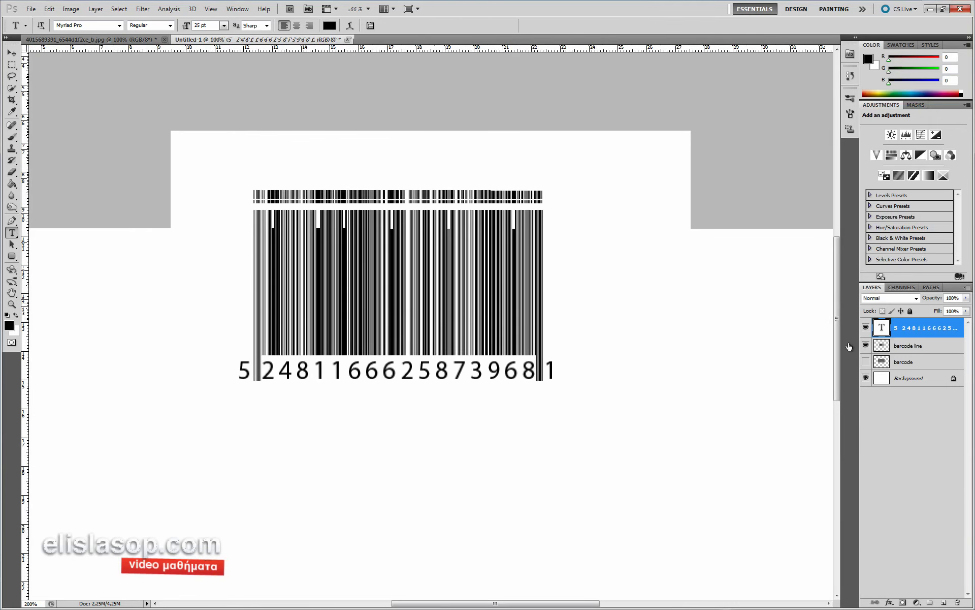
{"action": "left_click", "coordinate": [904, 362]}
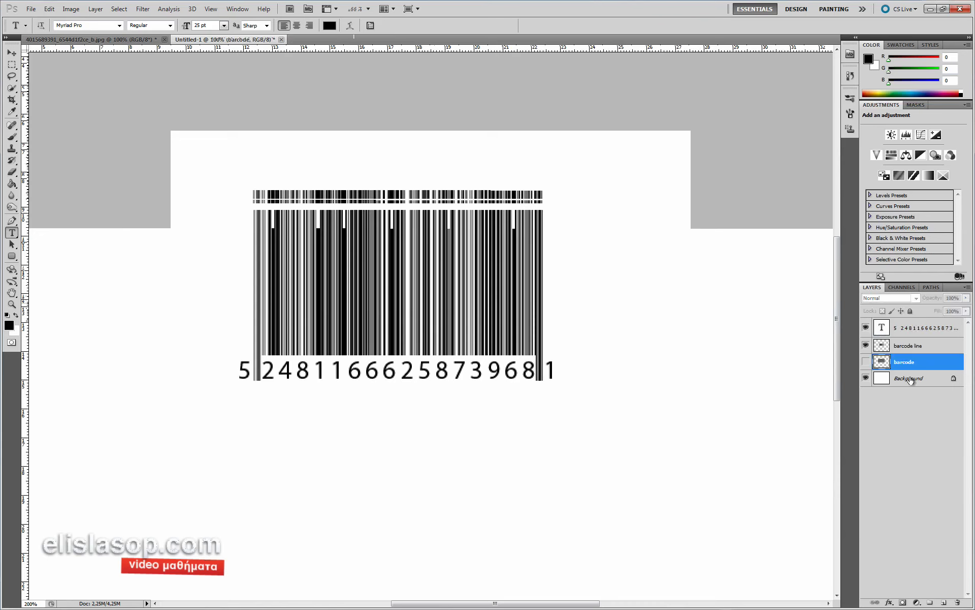
{"action": "left_click", "coordinate": [910, 379]}
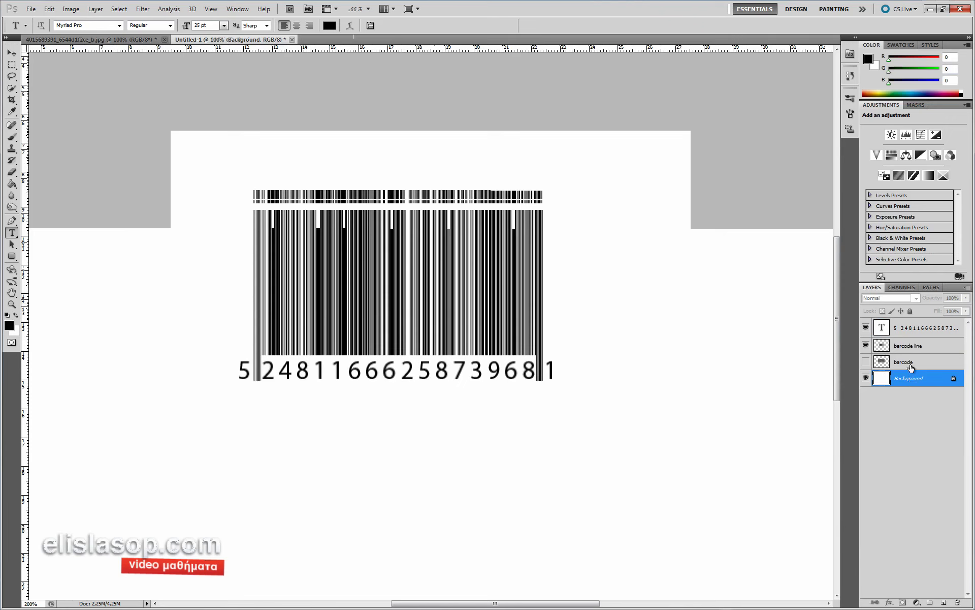
{"action": "left_click", "coordinate": [910, 361]}
{"action": "left_click", "coordinate": [8, 67]}
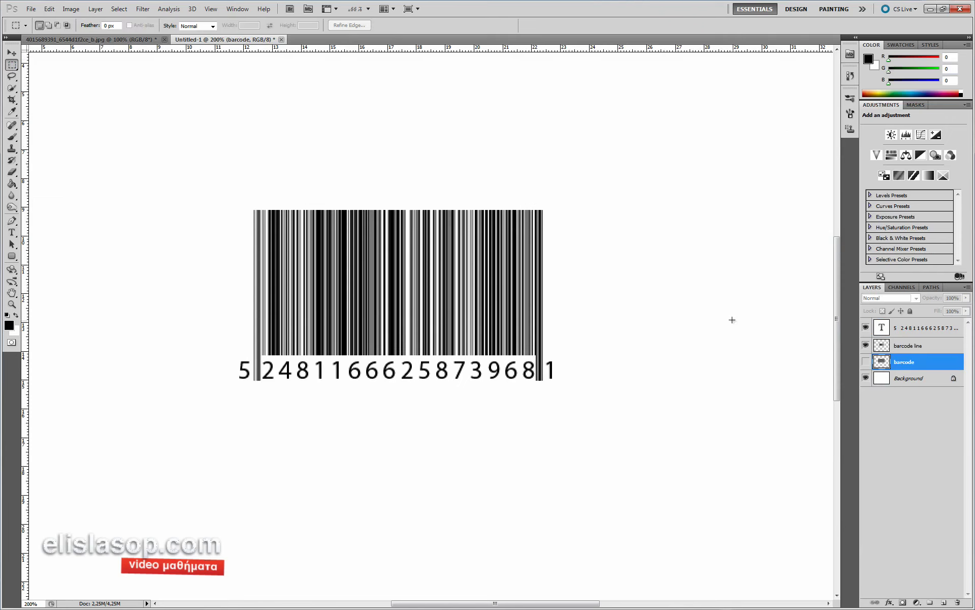
{"action": "left_click", "coordinate": [899, 380]}
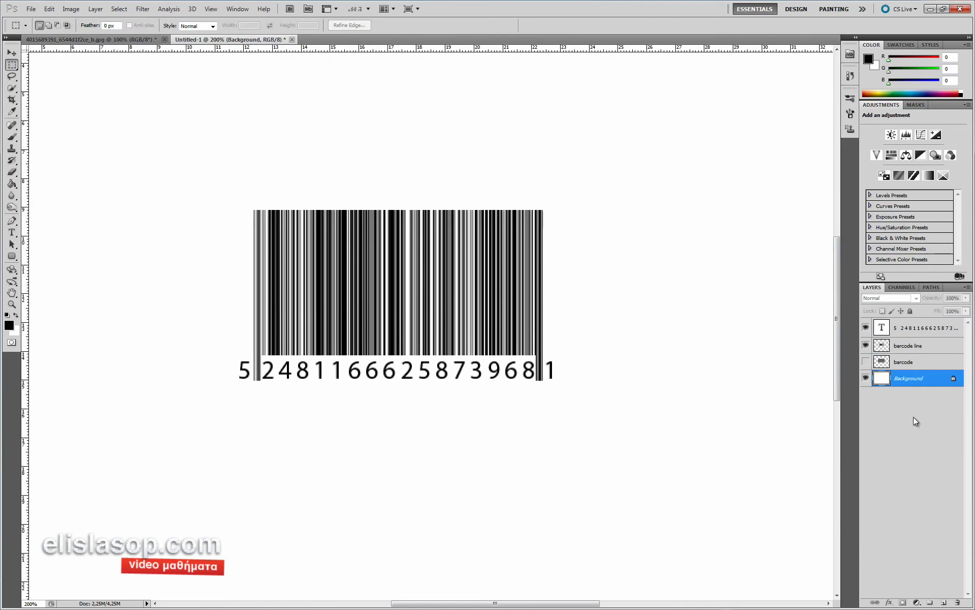
{"action": "left_click", "coordinate": [943, 603]}
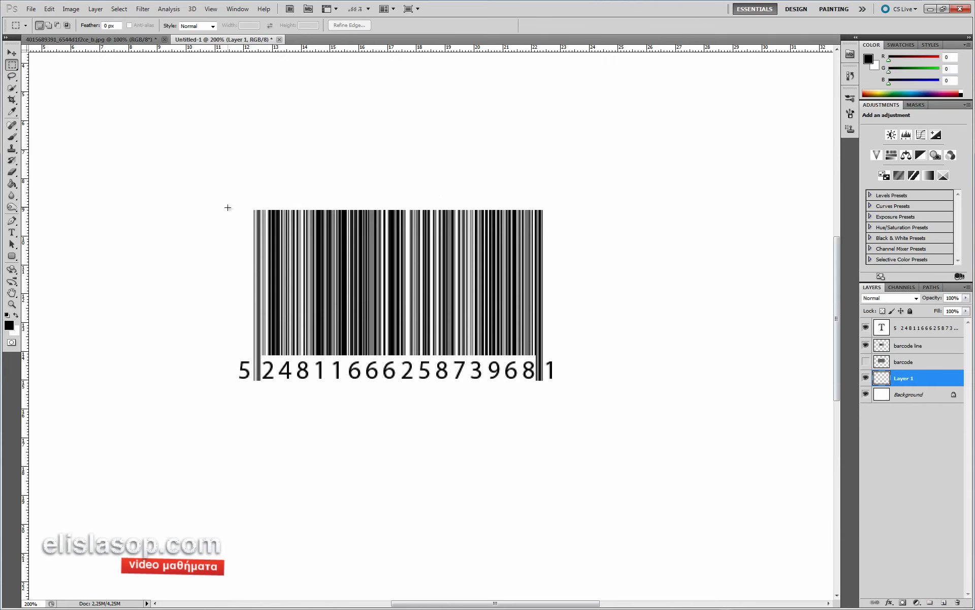
- Marquee around the barcode, extend the selection upward, and copy that white Background area to a new layer
{"action": "left_click_drag", "start_coordinate": [561, 390], "coordinate": [561, 389]}
{"action": "right_click", "coordinate": [406, 272]}
{"action": "left_click", "coordinate": [442, 391]}
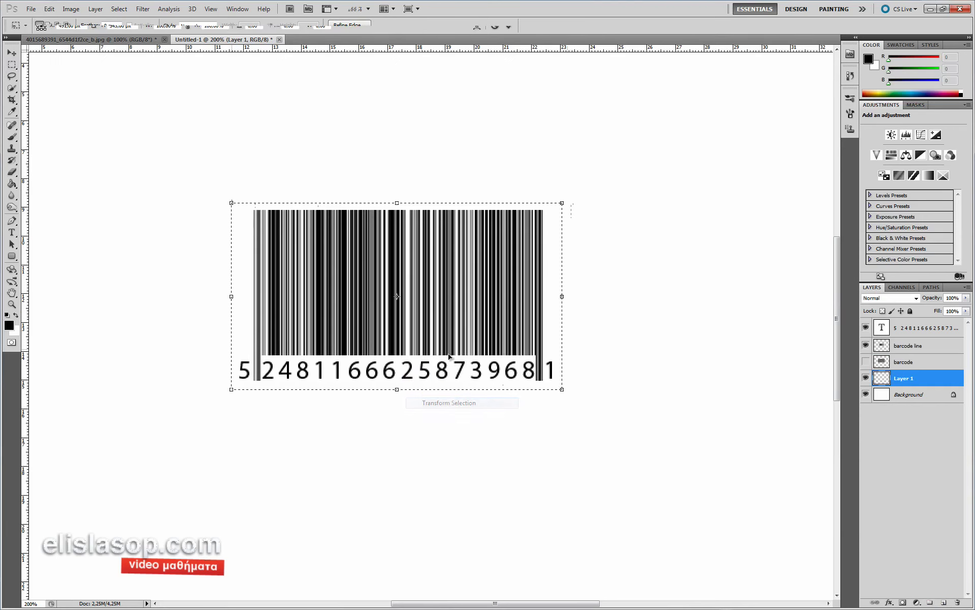
{"action": "left_click_drag", "start_coordinate": [397, 202], "coordinate": [398, 196]}
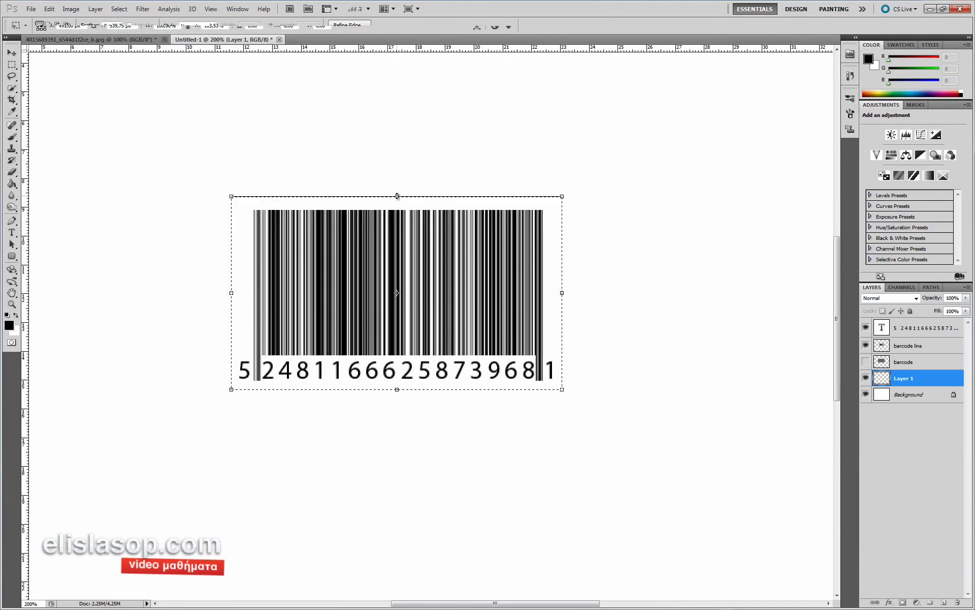
{"action": "key", "text": "Return"}
{"action": "key", "text": "Down"}
{"action": "key", "text": "Down"}
{"action": "left_click", "coordinate": [932, 397]}
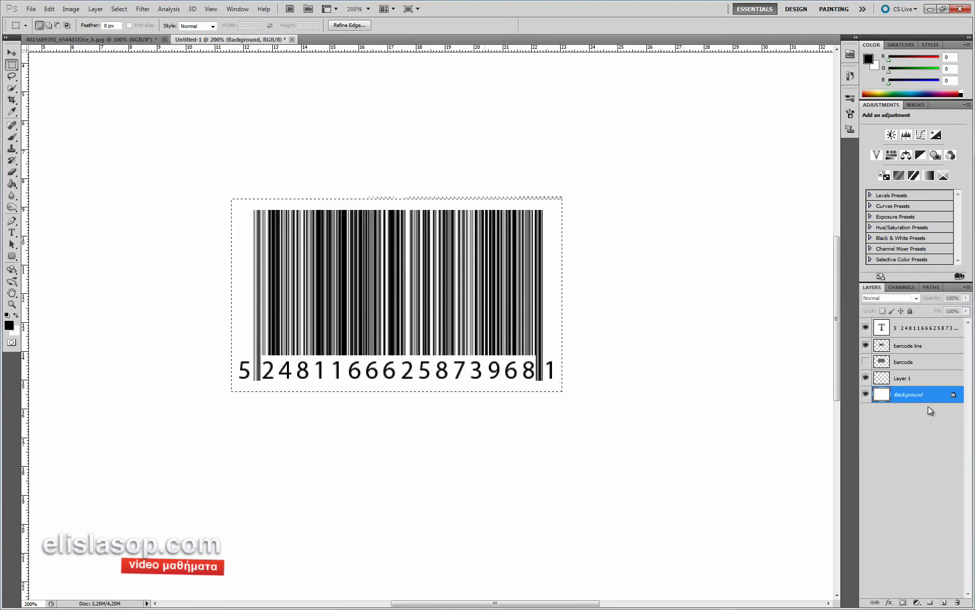
{"action": "key", "text": "ctrl+j"}
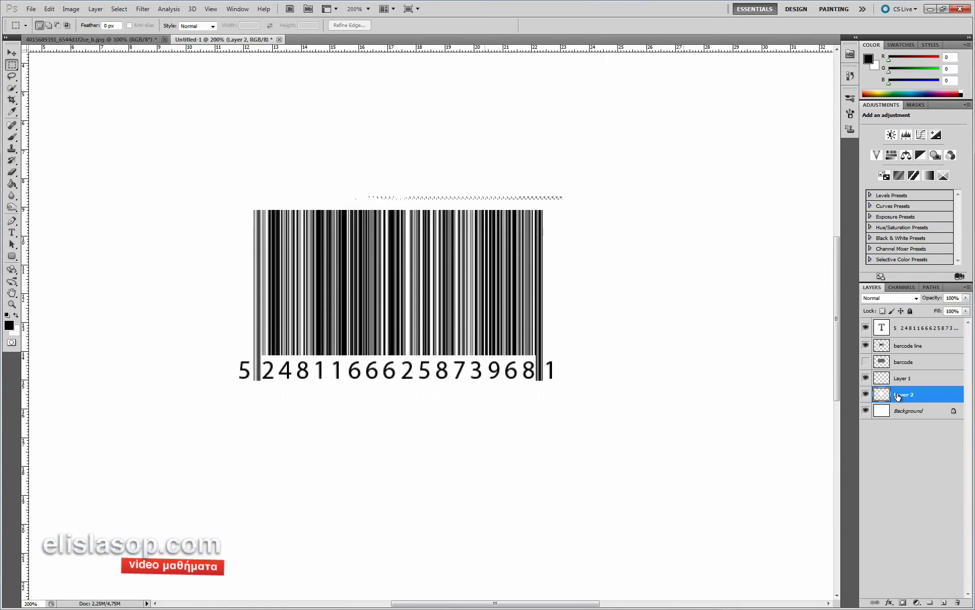
{"action": "key", "text": "space"}
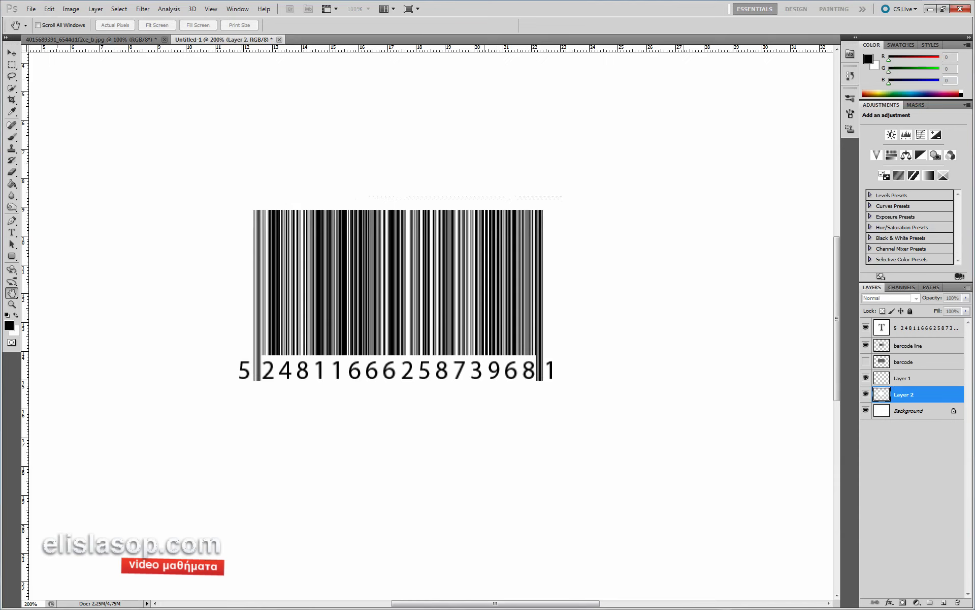
- Add a Drop Shadow with distance 1 and angle 130 to Layer 2, the white label
{"action": "right_click", "coordinate": [924, 394]}
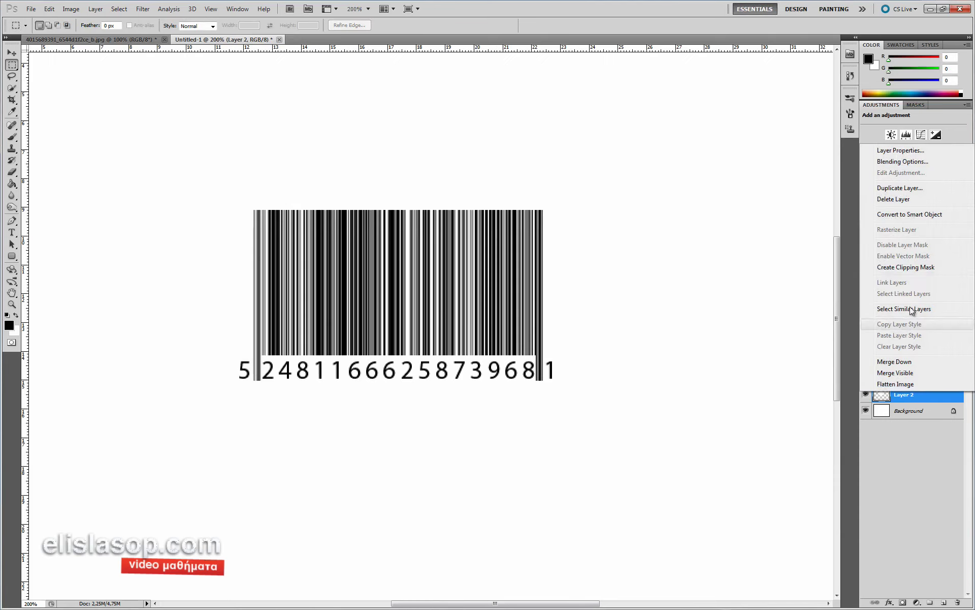
{"action": "left_click", "coordinate": [904, 160]}
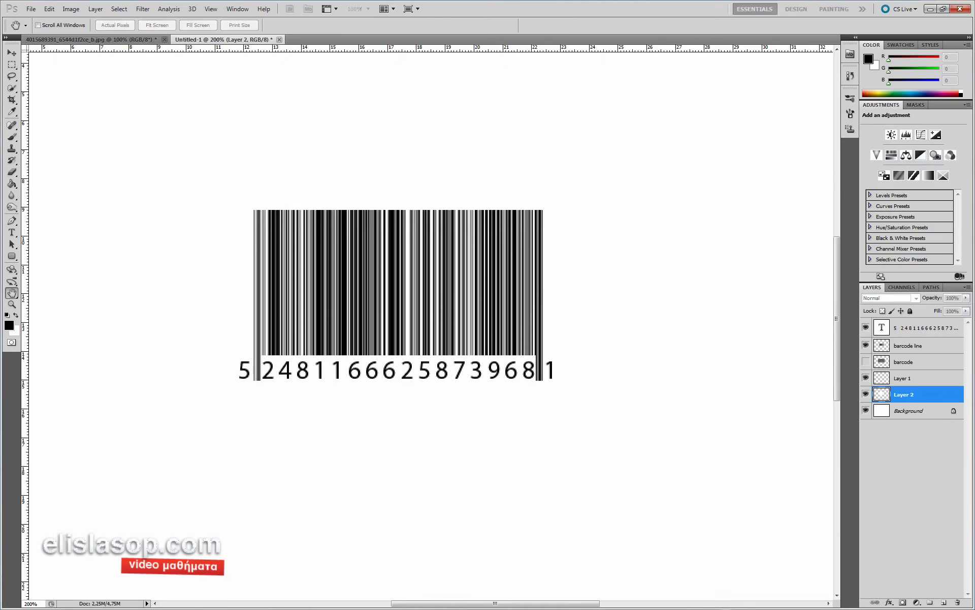
{"action": "left_click_drag", "start_coordinate": [205, 131], "coordinate": [564, 138]}
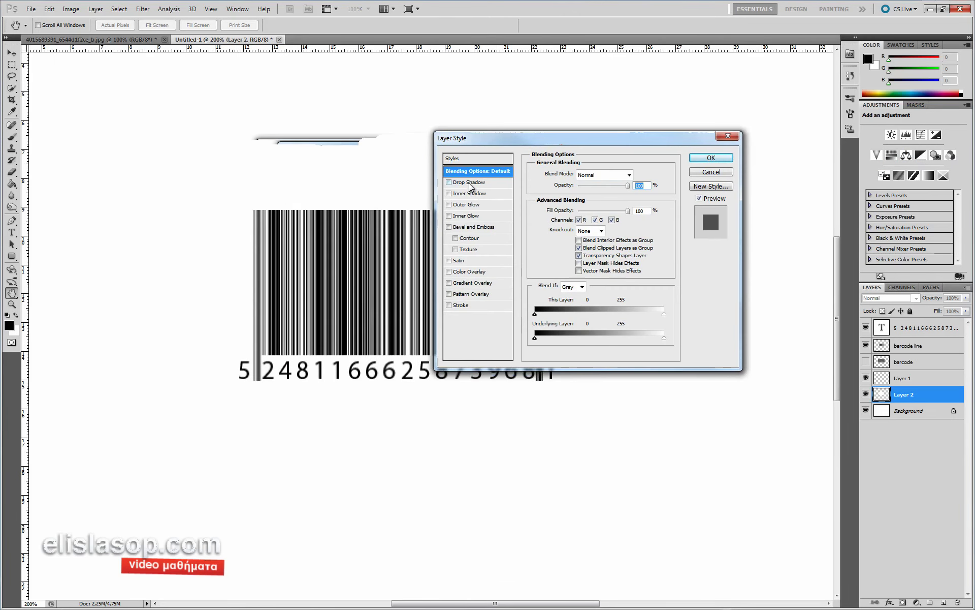
{"action": "left_click", "coordinate": [470, 183]}
{"action": "left_click_drag", "start_coordinate": [495, 135], "coordinate": [660, 100]}
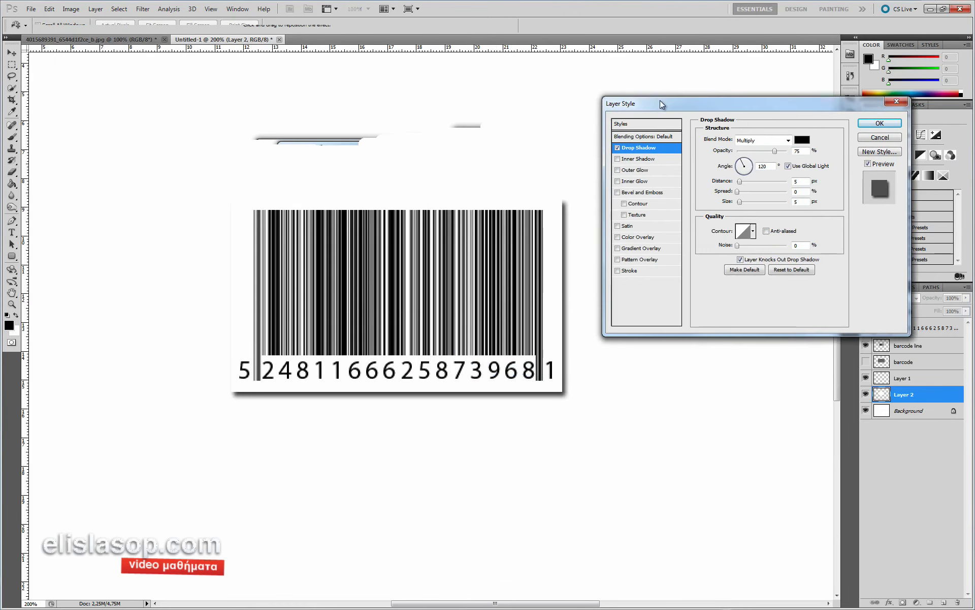
{"action": "left_click_drag", "start_coordinate": [545, 237], "coordinate": [541, 233]}
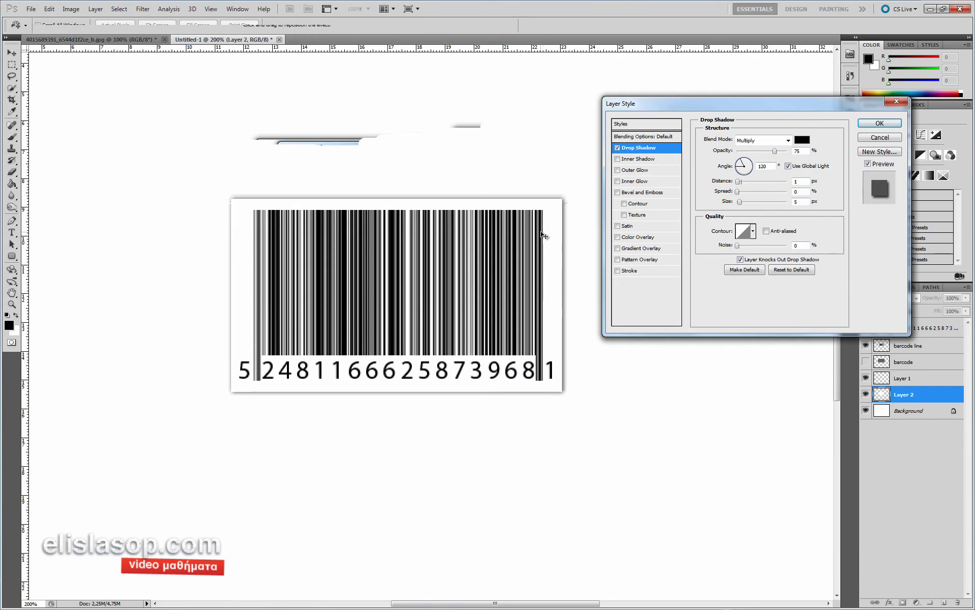
{"action": "left_click", "coordinate": [880, 123]}
{"action": "key", "text": "m"}
{"action": "key", "text": "ctrl+minus"}
{"action": "key", "text": "ctrl+minus"}
{"action": "key", "text": "ctrl+plus"}
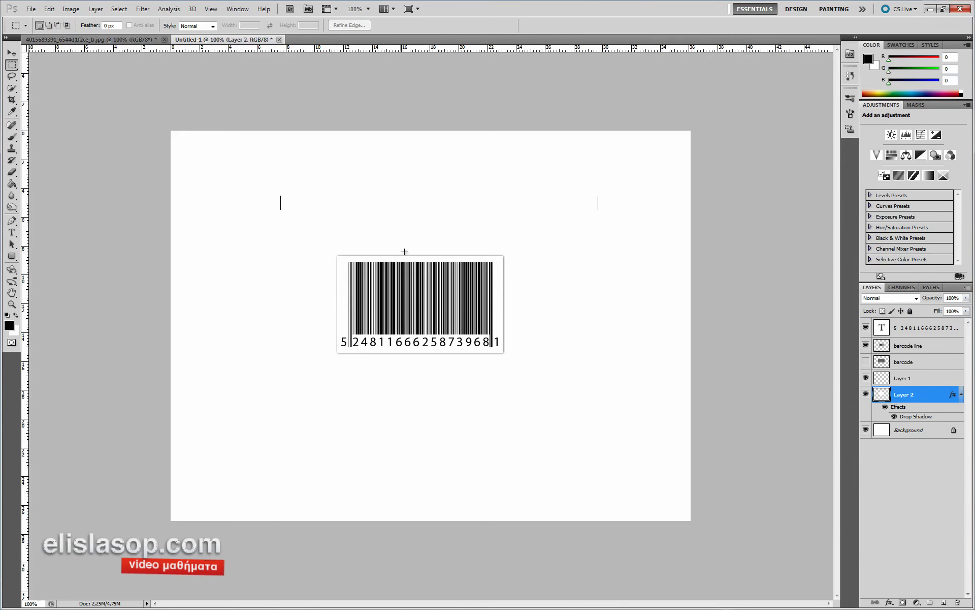
- Drag the barcode line and number text layers into the green apple photo
{"action": "key", "text": "ctrl+plus"}
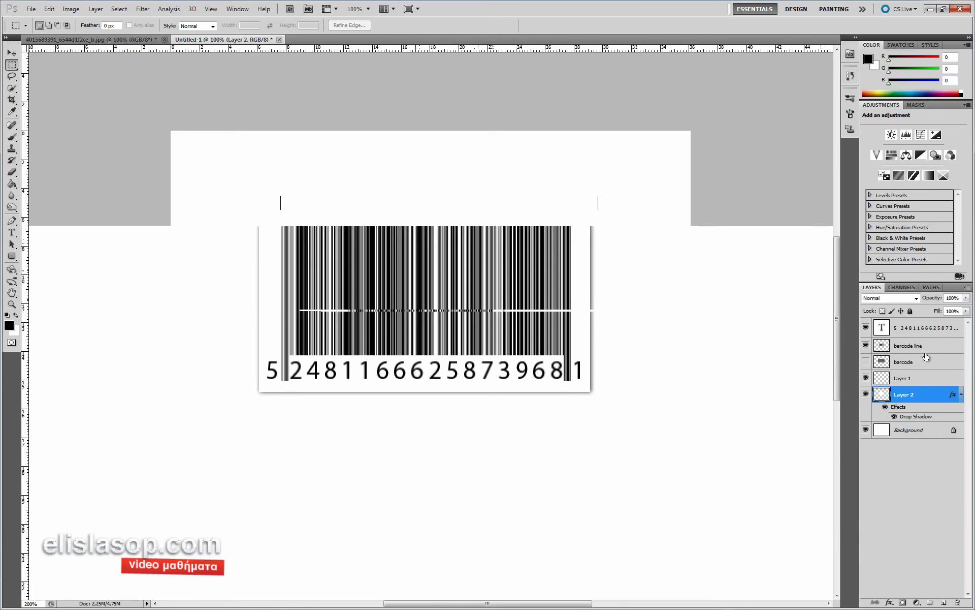
{"action": "left_click", "coordinate": [920, 348]}
{"action": "left_click", "coordinate": [919, 329], "text": "shift"}
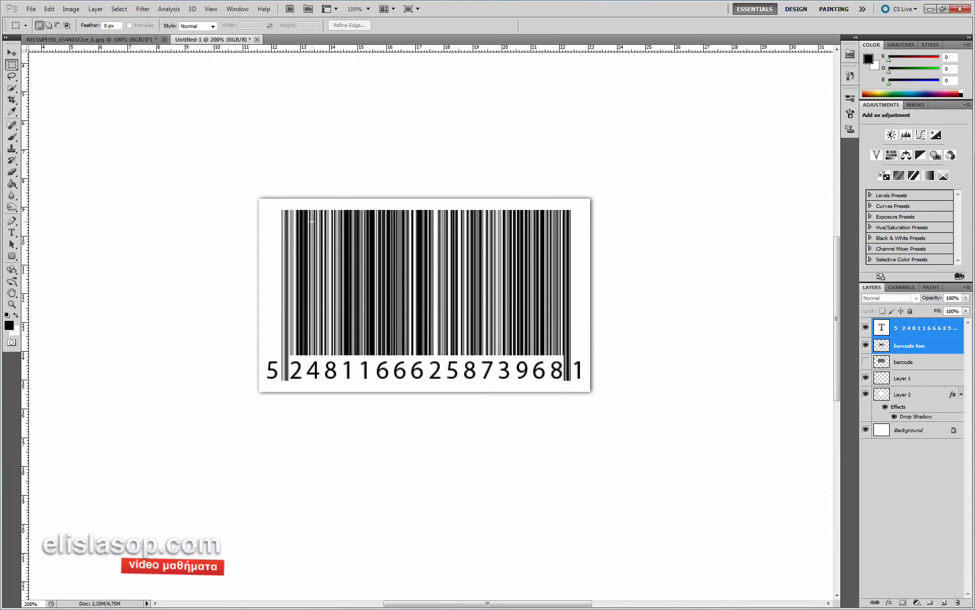
{"action": "key", "text": "v"}
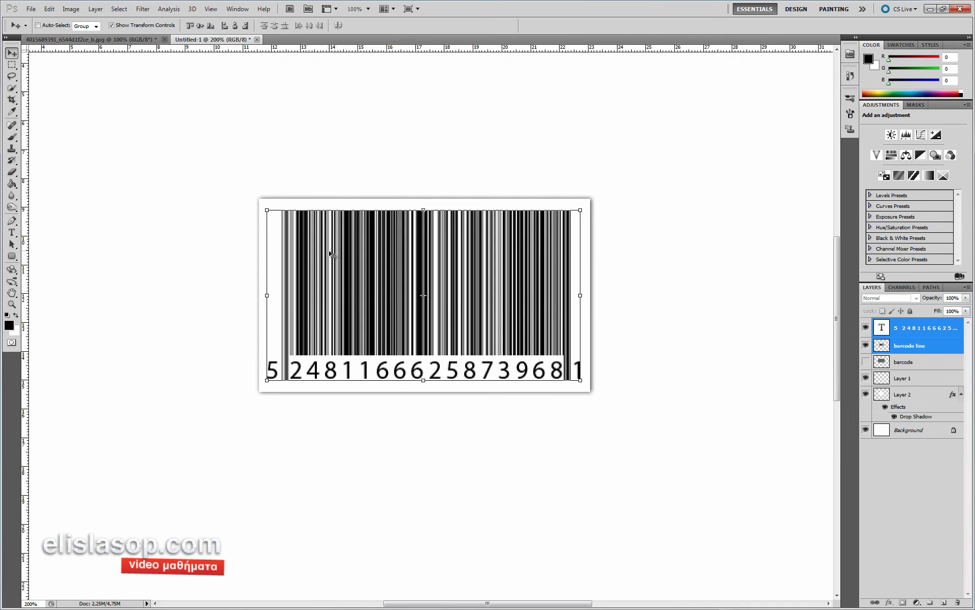
{"action": "left_click_drag", "start_coordinate": [327, 249], "coordinate": [389, 322]}
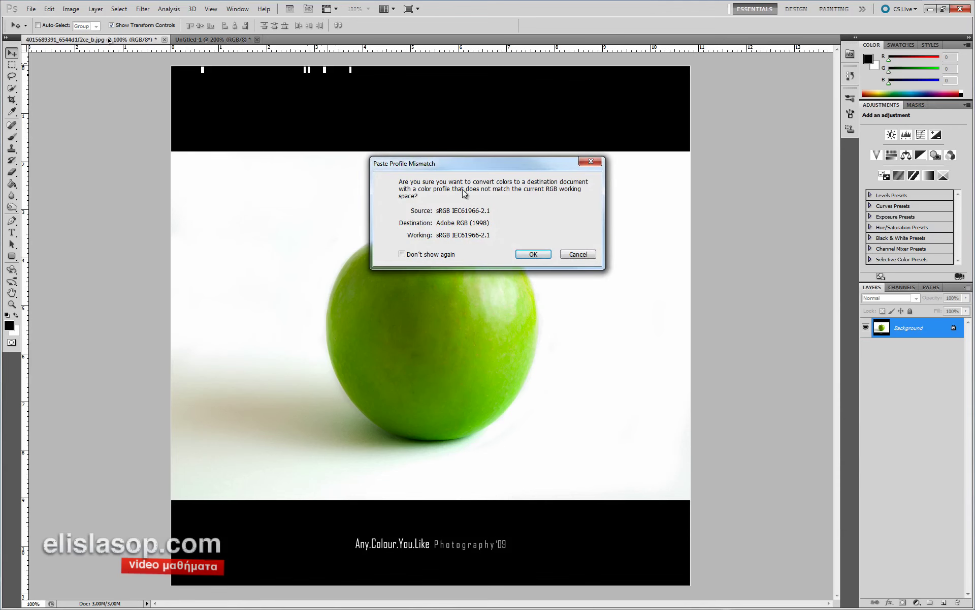
- Accept the colour profile conversion and move the barcode lower on the apple
{"action": "left_click", "coordinate": [531, 254]}
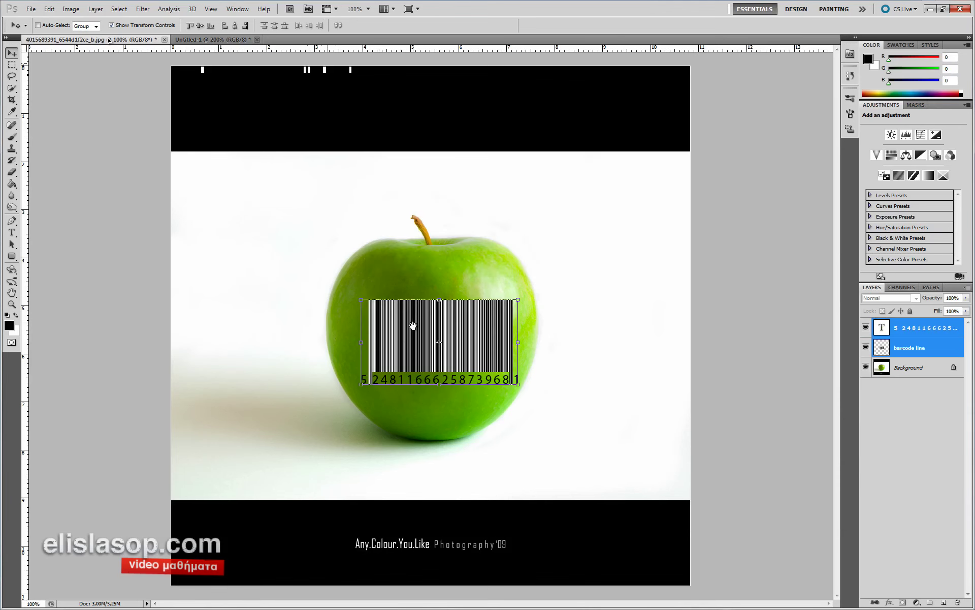
{"action": "key", "text": "ctrl+plus"}
{"action": "left_click_drag", "start_coordinate": [346, 287], "coordinate": [345, 314]}
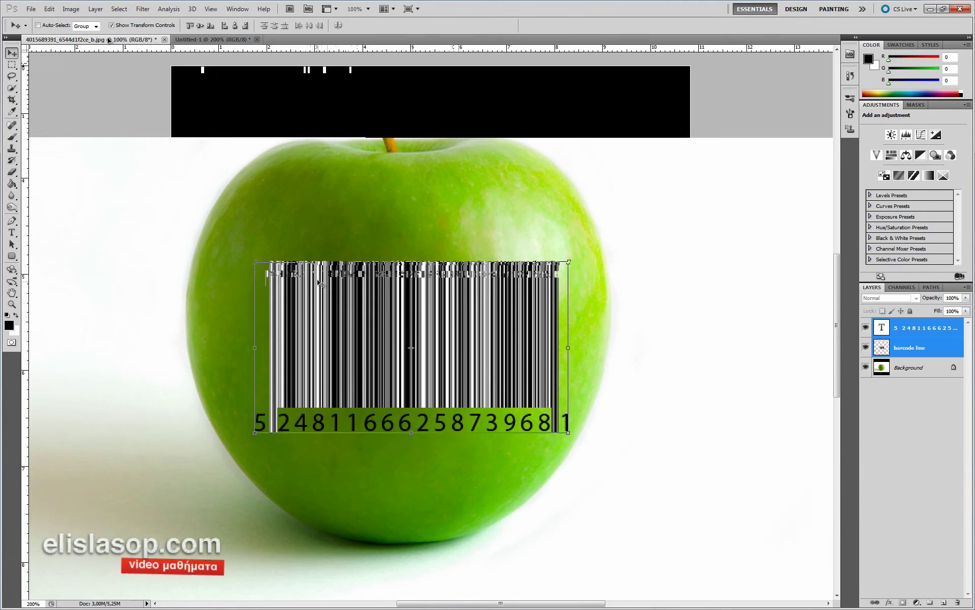
- Set the barcode line layer's blend mode to Multiply
{"action": "left_click", "coordinate": [941, 440]}
{"action": "left_click", "coordinate": [917, 353]}
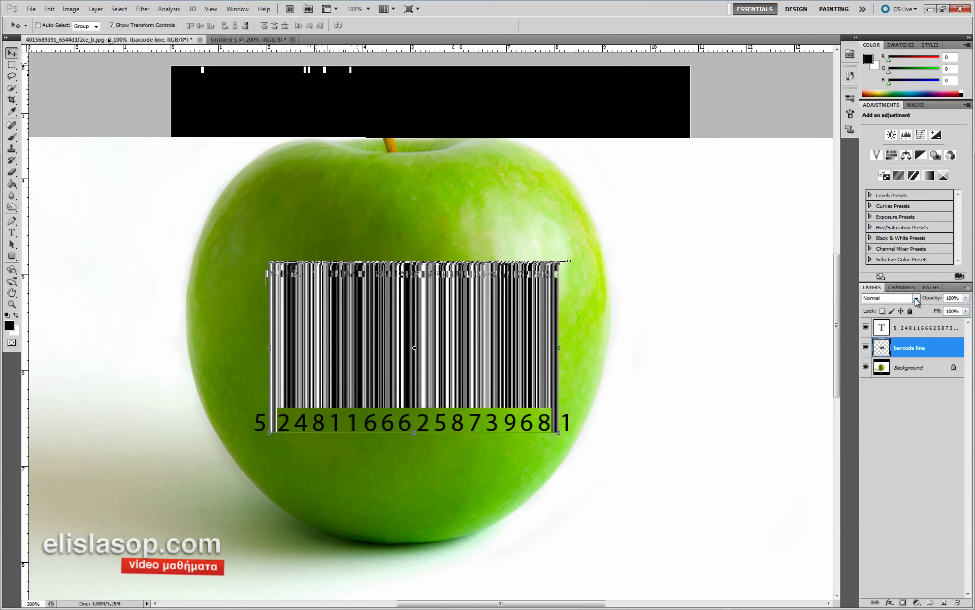
{"action": "left_click", "coordinate": [917, 300]}
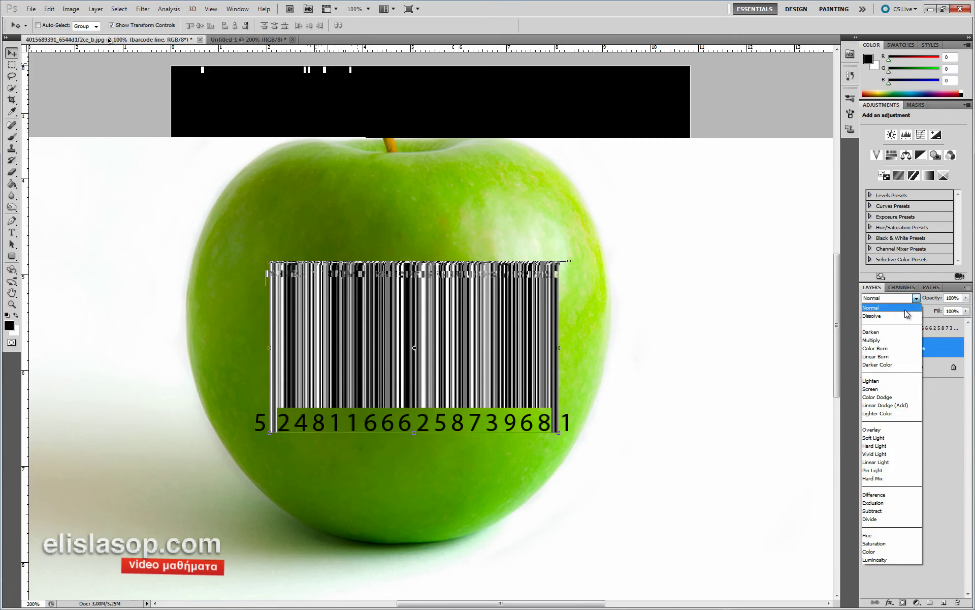
{"action": "left_click", "coordinate": [896, 341]}
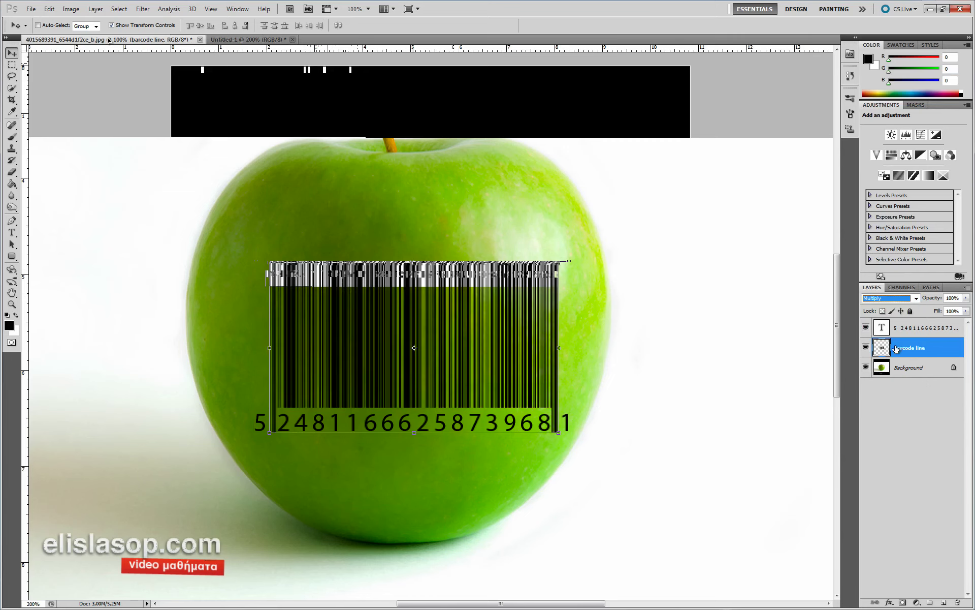
{"action": "left_click", "coordinate": [898, 418]}
{"action": "key", "text": "ctrl+minus"}
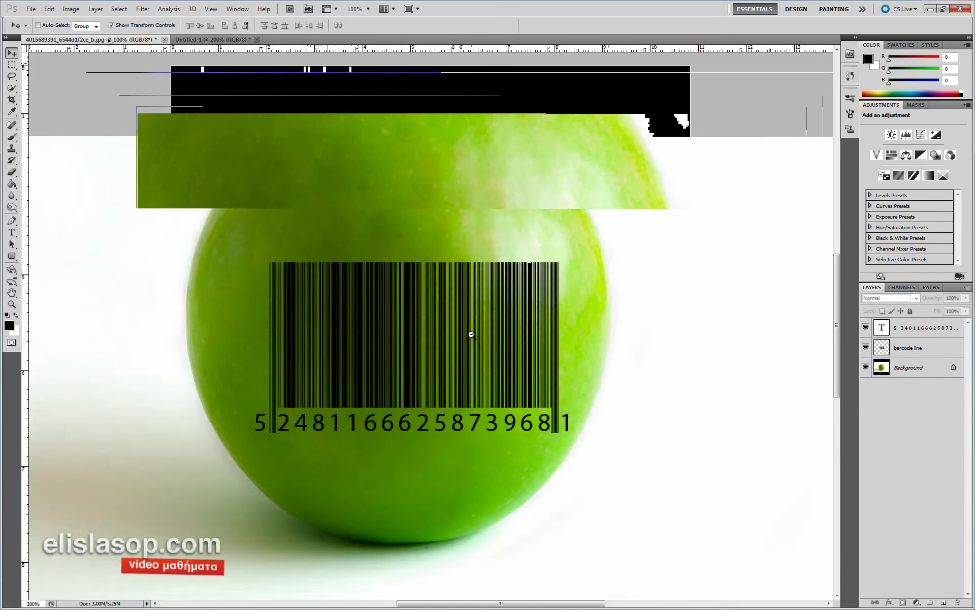
{"action": "key", "text": "ctrl+plus"}
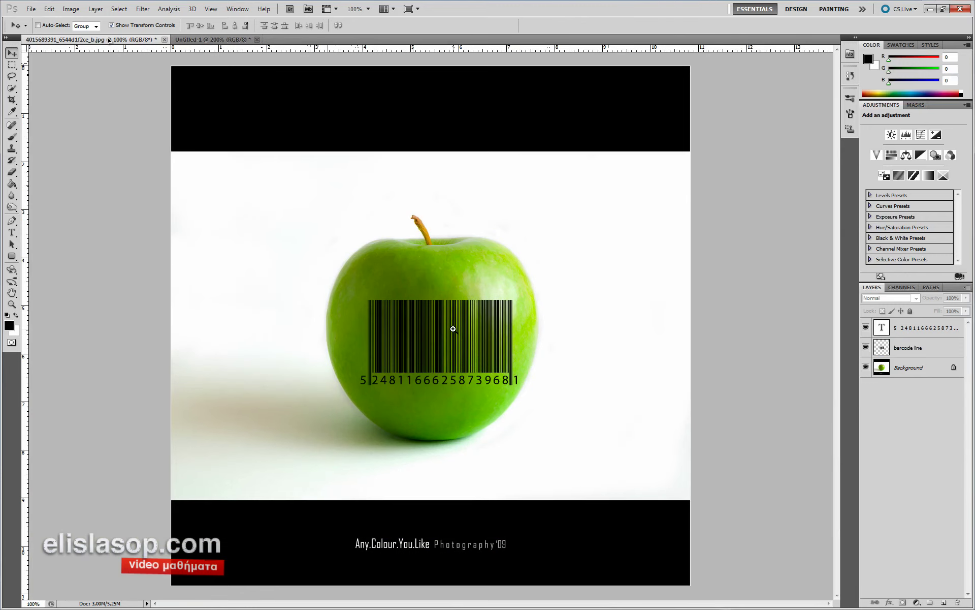
- Rasterize the barcode digits text layer with Rasterize Type
{"action": "key", "text": "ctrl+plus"}
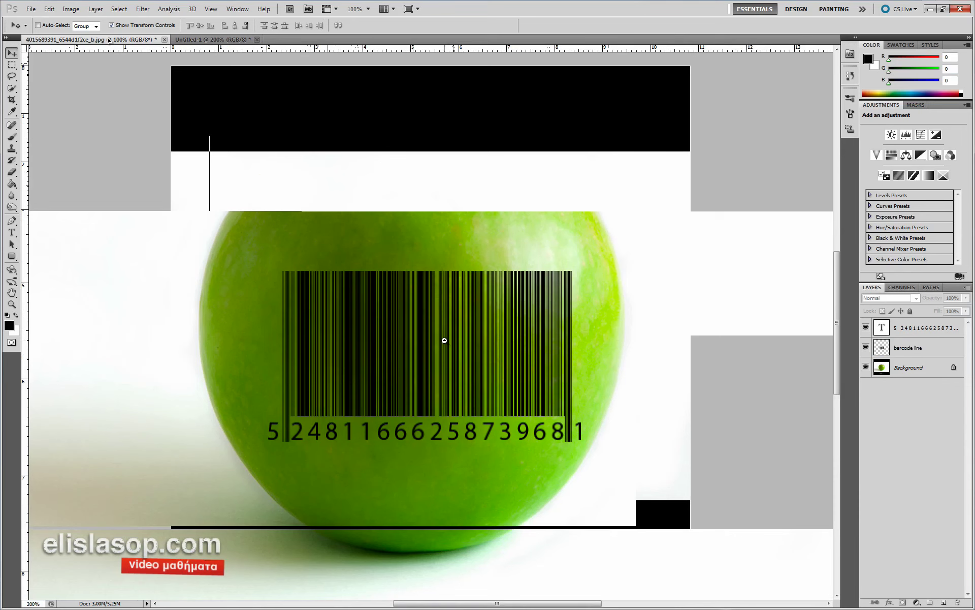
{"action": "key", "text": "ctrl+minus"}
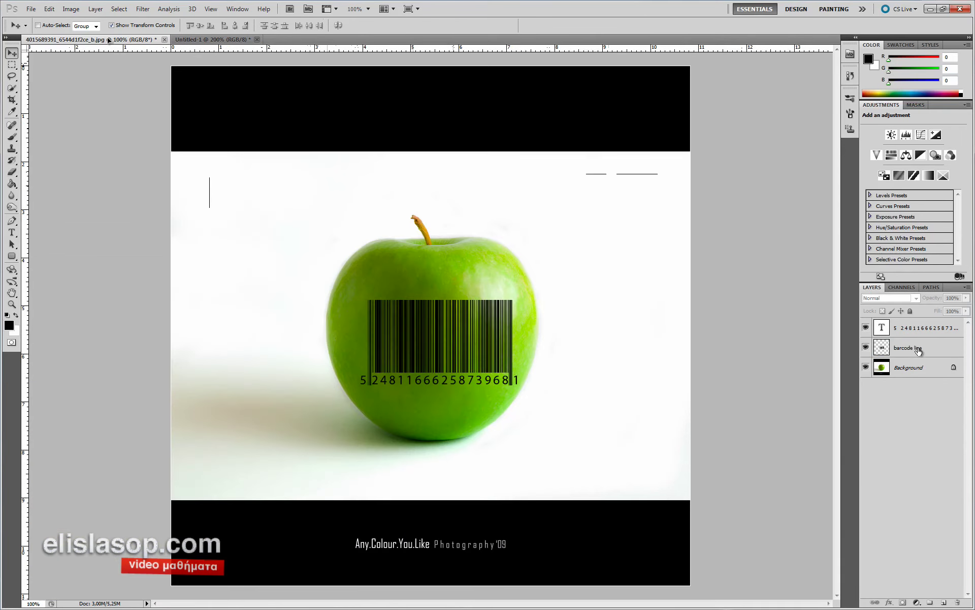
{"action": "left_click", "coordinate": [919, 350]}
{"action": "left_click", "coordinate": [913, 329], "text": "shift"}
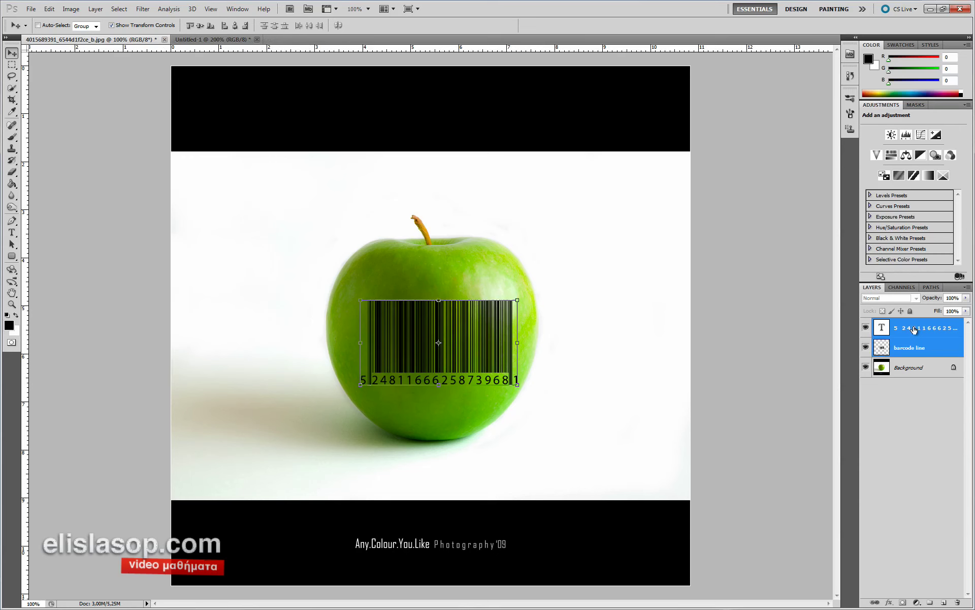
{"action": "left_click", "coordinate": [919, 330]}
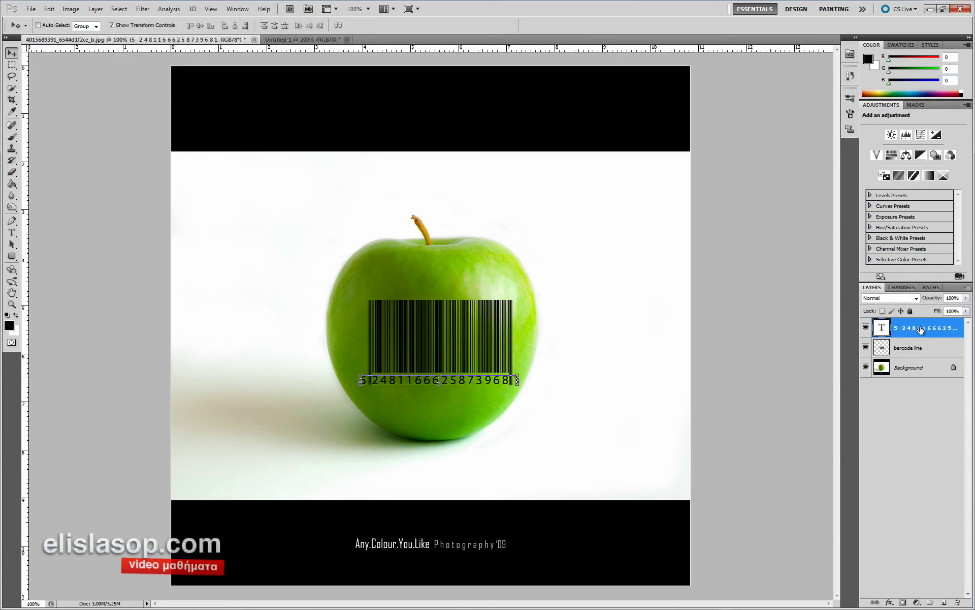
{"action": "right_click", "coordinate": [916, 327]}
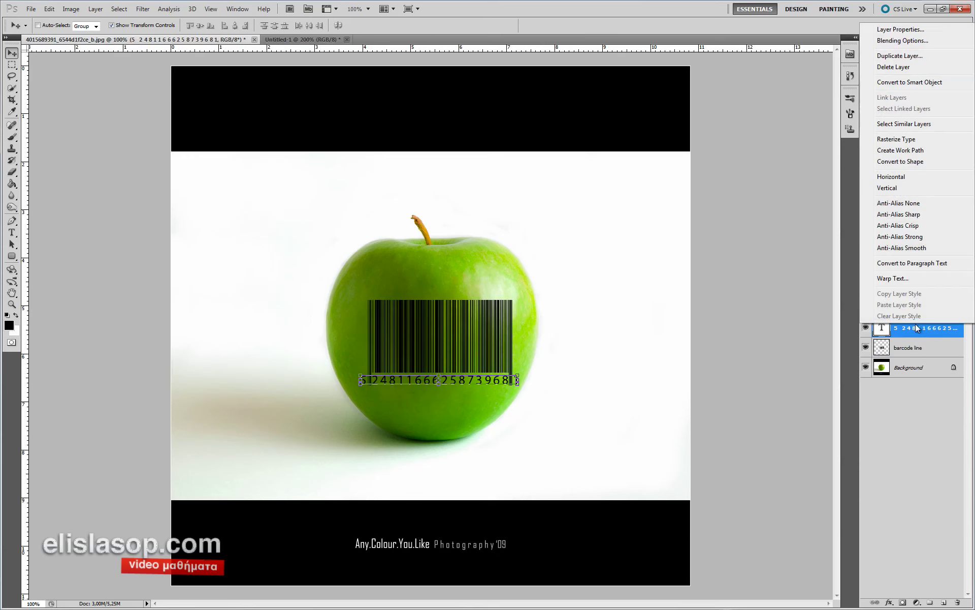
{"action": "left_click", "coordinate": [925, 140]}
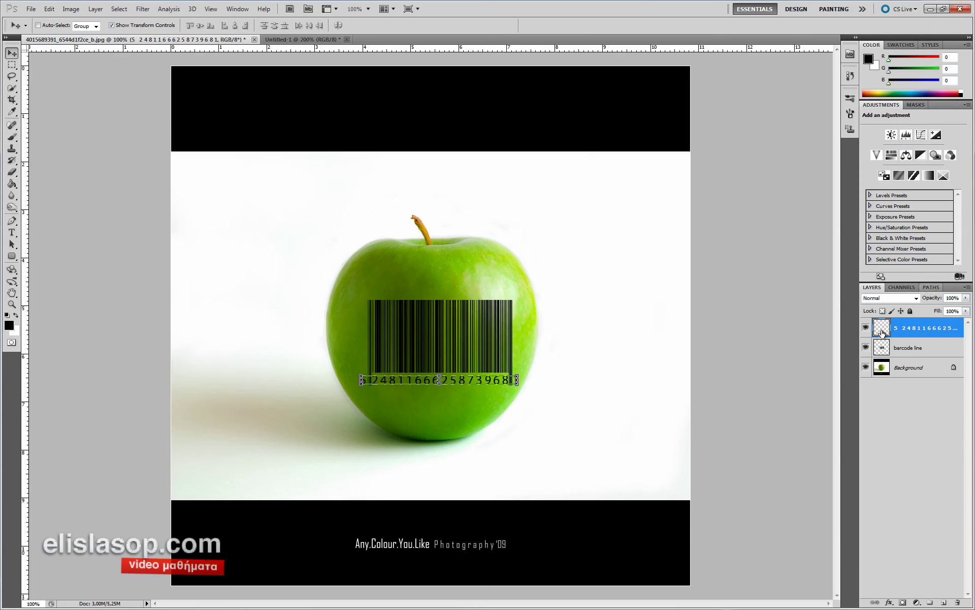
- Merge the barcode lines and digits layers into a single layer
{"action": "left_click", "coordinate": [924, 348], "text": "shift"}
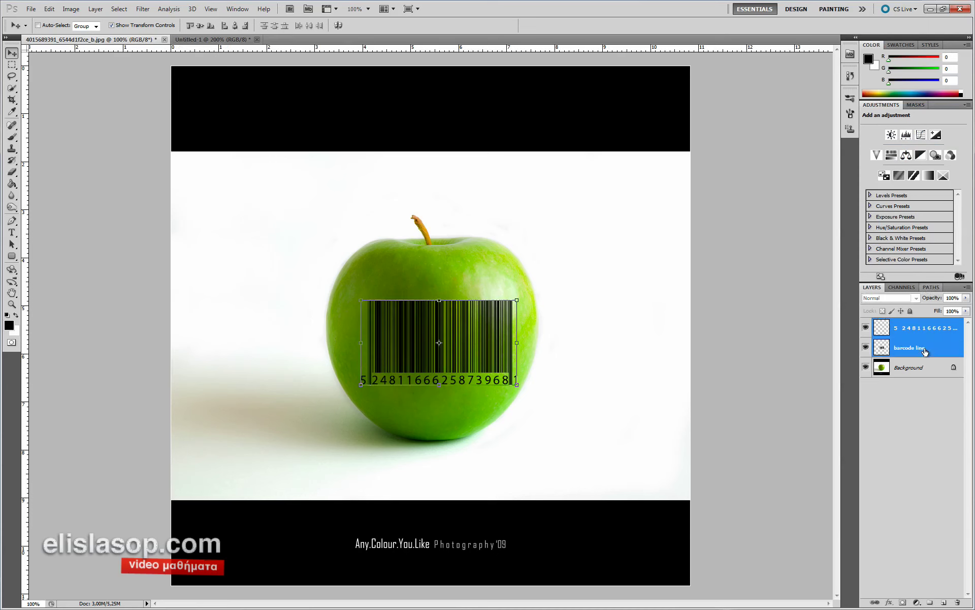
{"action": "right_click", "coordinate": [936, 348]}
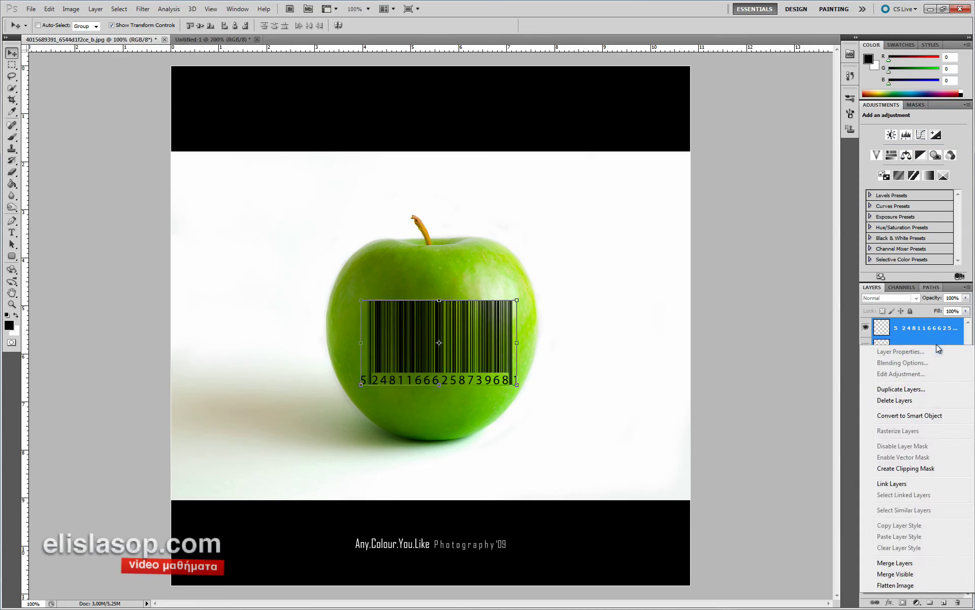
{"action": "left_click", "coordinate": [894, 562]}
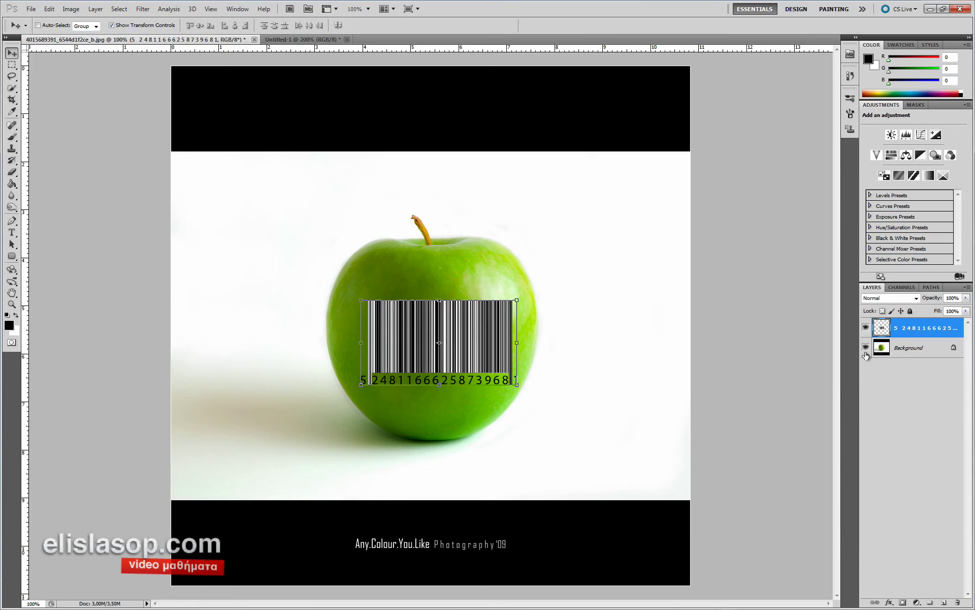
- Set the merged barcode layer's blend mode to Multiply
{"action": "left_click", "coordinate": [903, 298]}
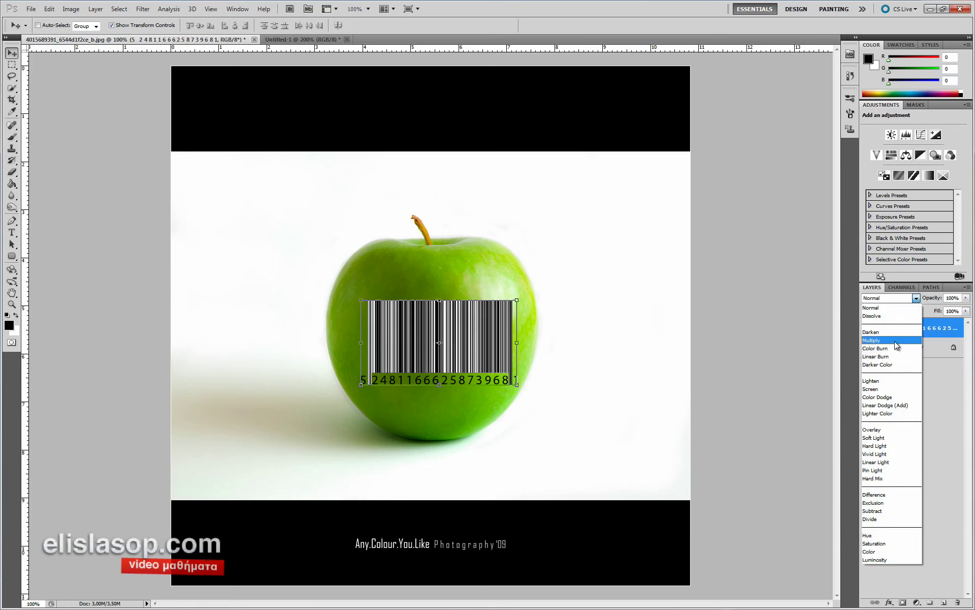
{"action": "left_click", "coordinate": [897, 340]}
{"action": "scroll", "coordinate": [452, 316], "scroll_direction": "up", "scroll_amount": 1}
{"action": "left_click_drag", "start_coordinate": [453, 316], "coordinate": [431, 311]}
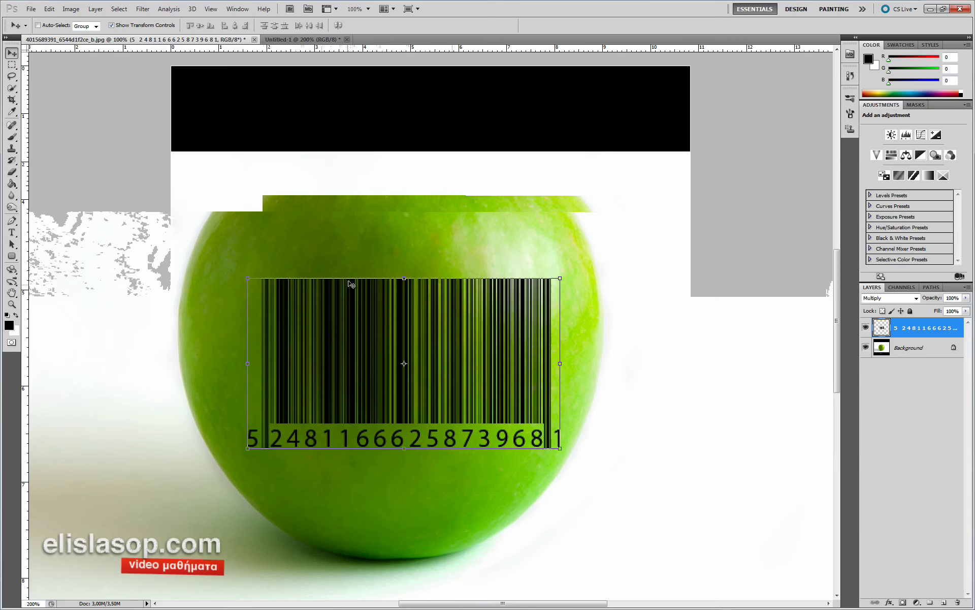
- Open Filter > Distort > Spherize for the barcode layer and adjust the preview
{"action": "left_click", "coordinate": [143, 9]}
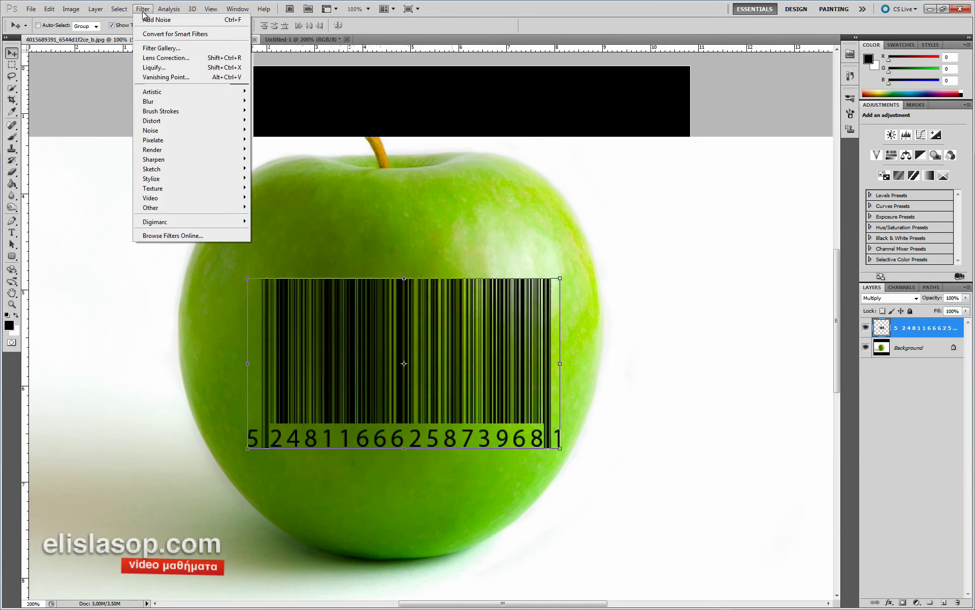
{"action": "mouse_move", "coordinate": [175, 120]}
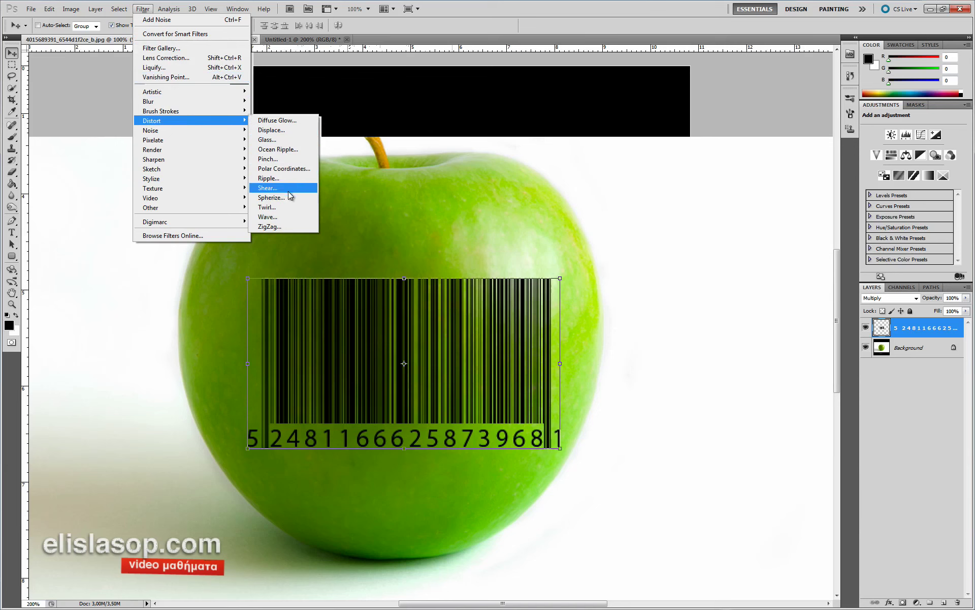
{"action": "left_click", "coordinate": [270, 198]}
{"action": "left_click_drag", "start_coordinate": [330, 158], "coordinate": [529, 152]}
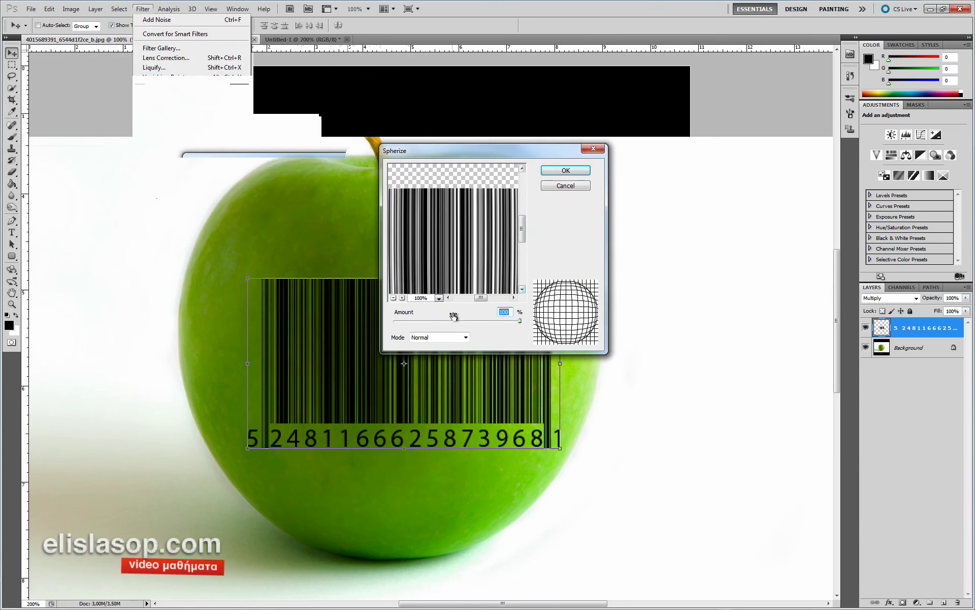
{"action": "left_click", "coordinate": [394, 298]}
{"action": "left_click", "coordinate": [393, 298]}
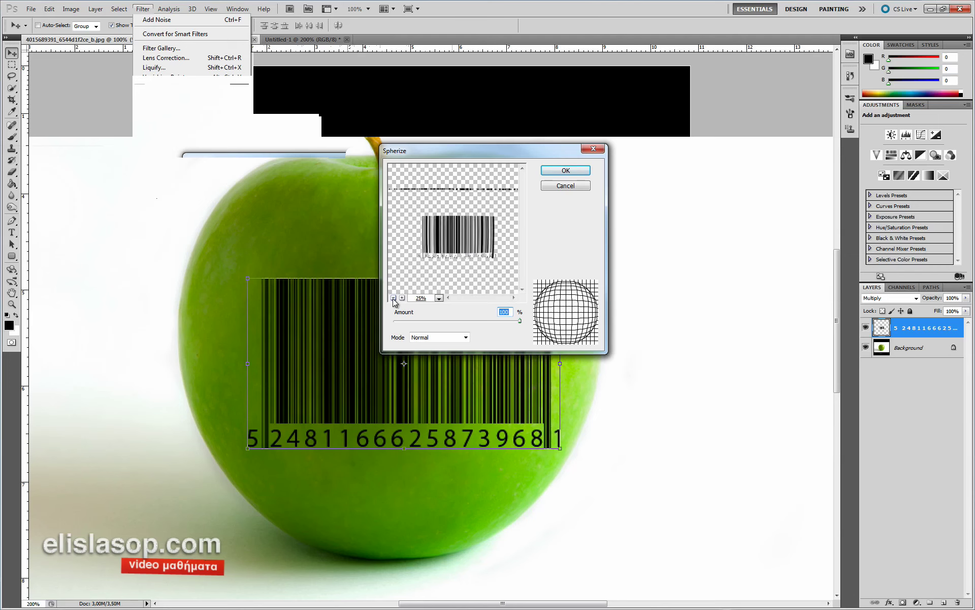
{"action": "left_click", "coordinate": [402, 297]}
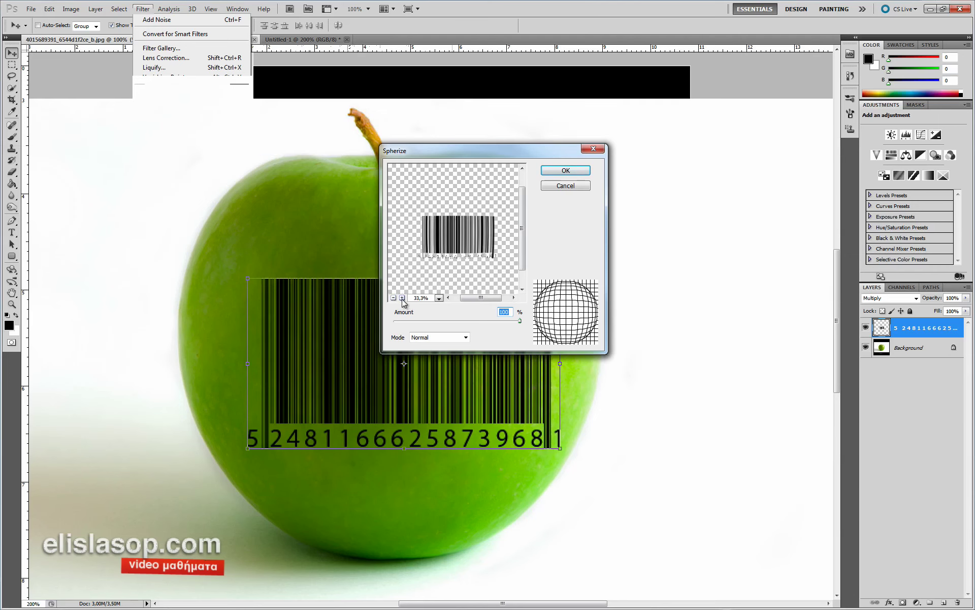
- Apply Spherize with Amount 100 in Normal mode
{"action": "mouse_move", "coordinate": [520, 325]}
{"action": "left_mouse_down"}
{"action": "mouse_move", "coordinate": [407, 322]}
{"action": "mouse_move", "coordinate": [521, 322]}
{"action": "left_mouse_up"}
{"action": "left_click_drag", "start_coordinate": [519, 321], "coordinate": [385, 327]}
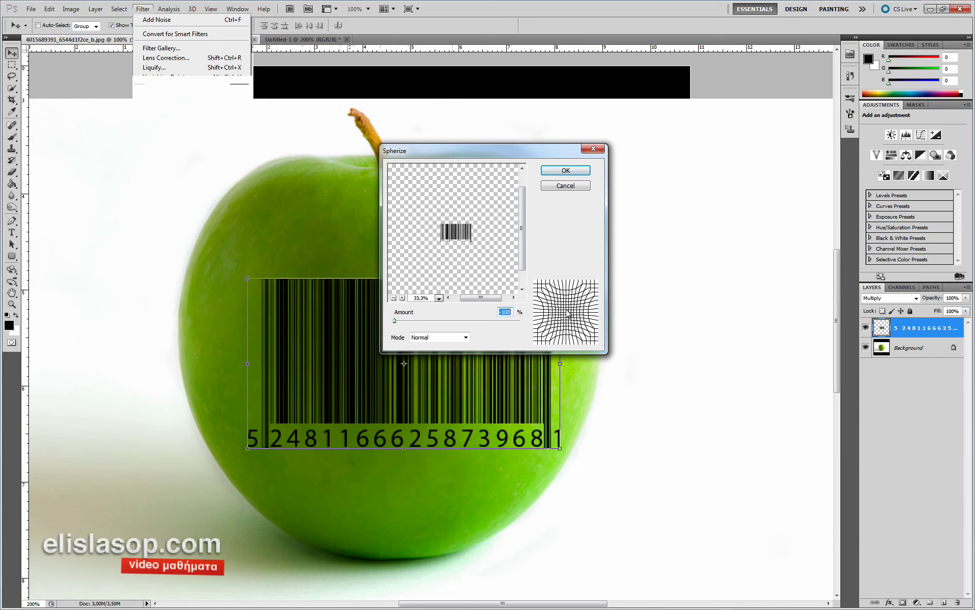
{"action": "left_click_drag", "start_coordinate": [457, 322], "coordinate": [532, 324]}
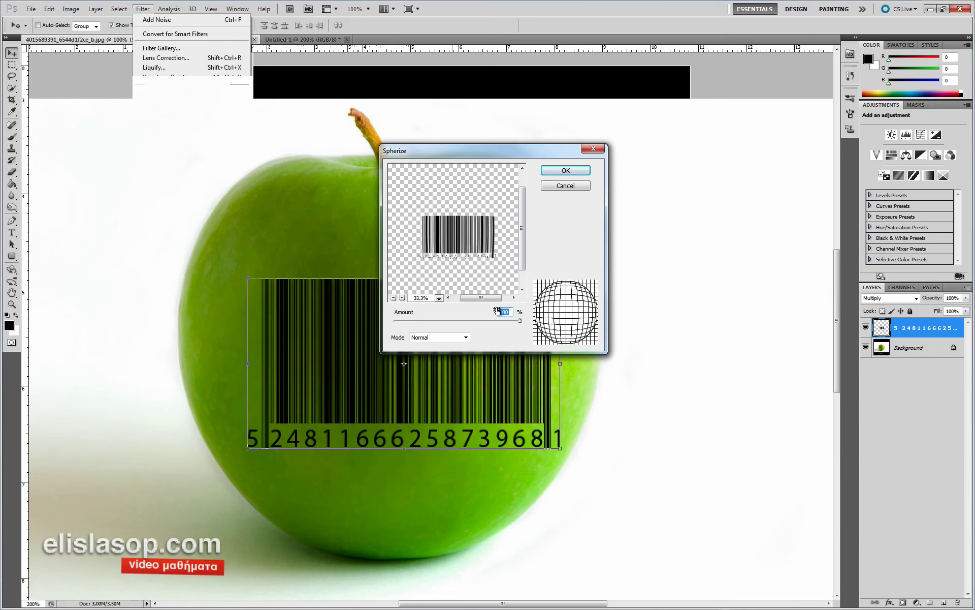
{"action": "left_click", "coordinate": [465, 337]}
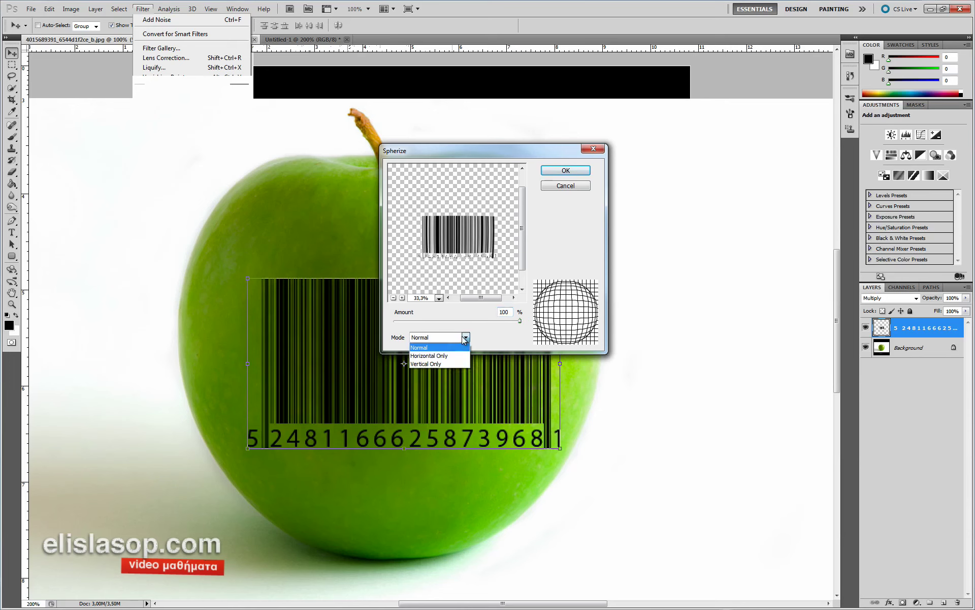
{"action": "left_click", "coordinate": [449, 356]}
{"action": "left_click", "coordinate": [464, 339]}
{"action": "left_click", "coordinate": [442, 363]}
{"action": "left_click", "coordinate": [466, 337]}
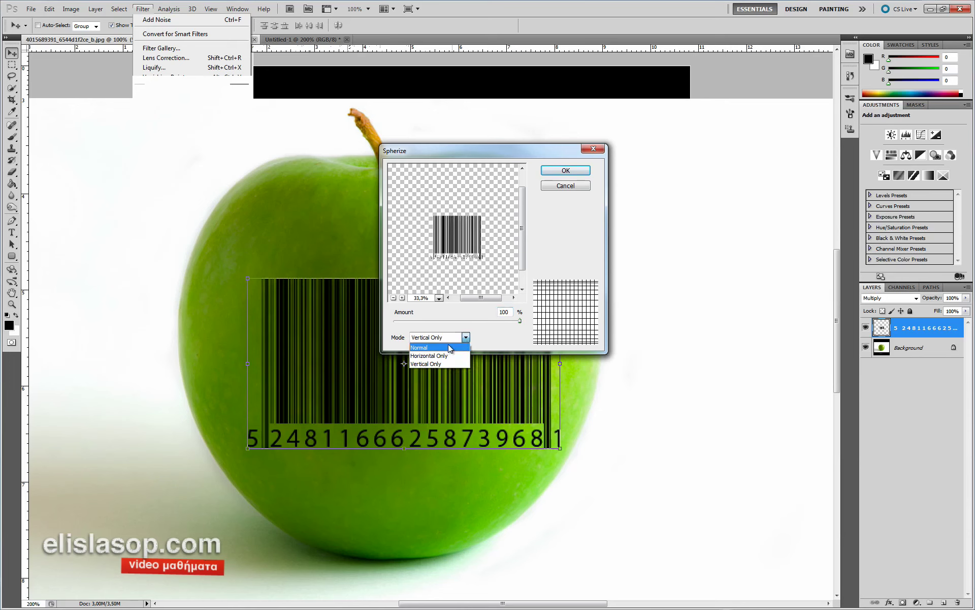
{"action": "left_click", "coordinate": [444, 345]}
{"action": "left_click", "coordinate": [570, 172]}
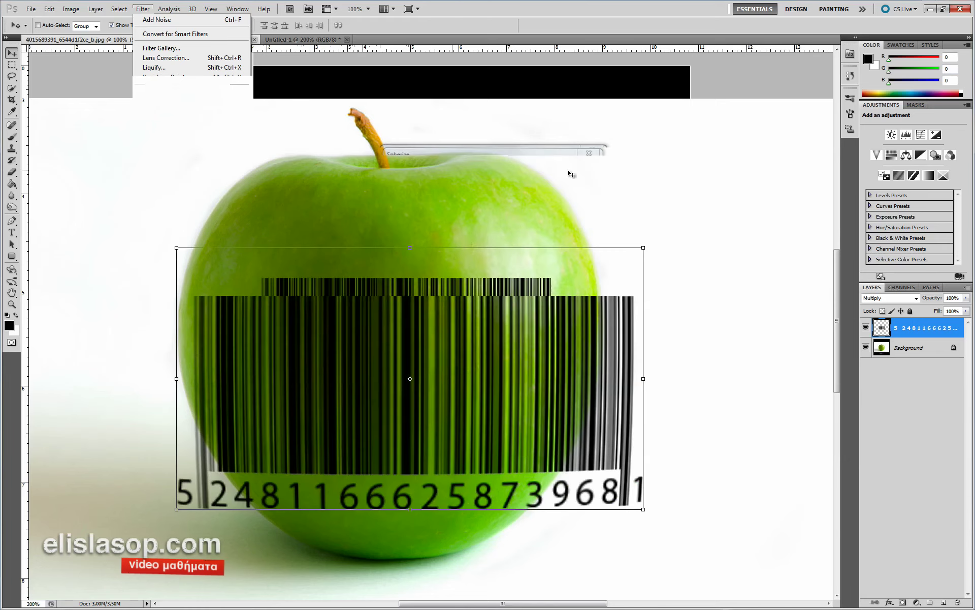
{"action": "left_click", "coordinate": [449, 256], "text": "alt"}
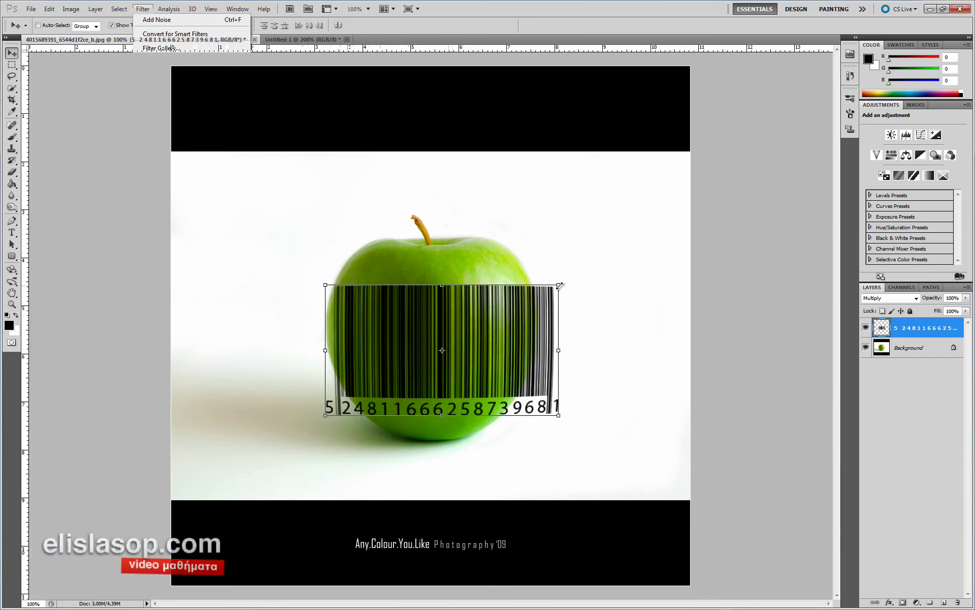
- Scale the spherized barcode to about 70% on the apple and commit the transform
{"action": "key", "text": "ctrl+t"}
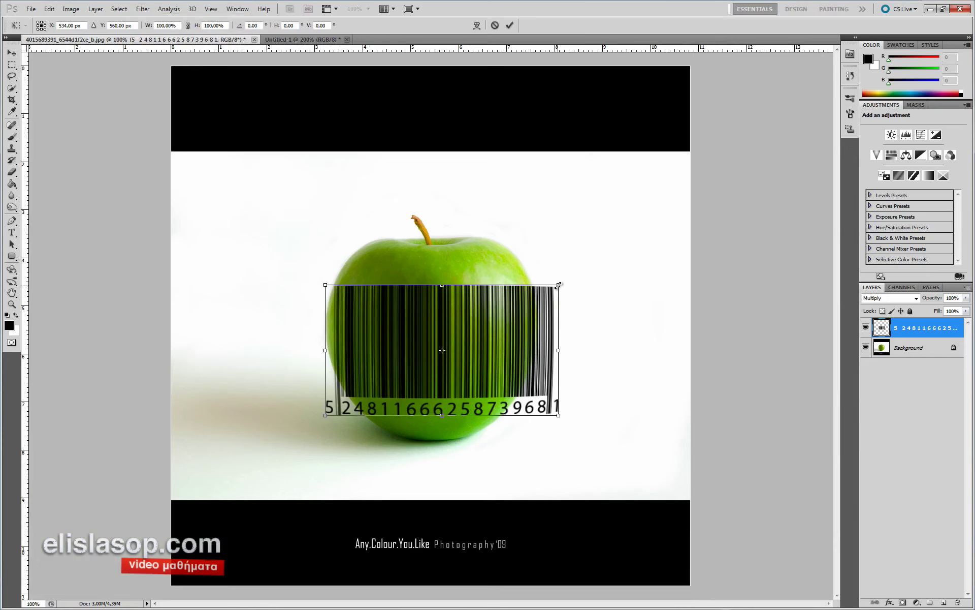
{"action": "left_click_drag", "start_coordinate": [559, 285], "coordinate": [501, 305]}
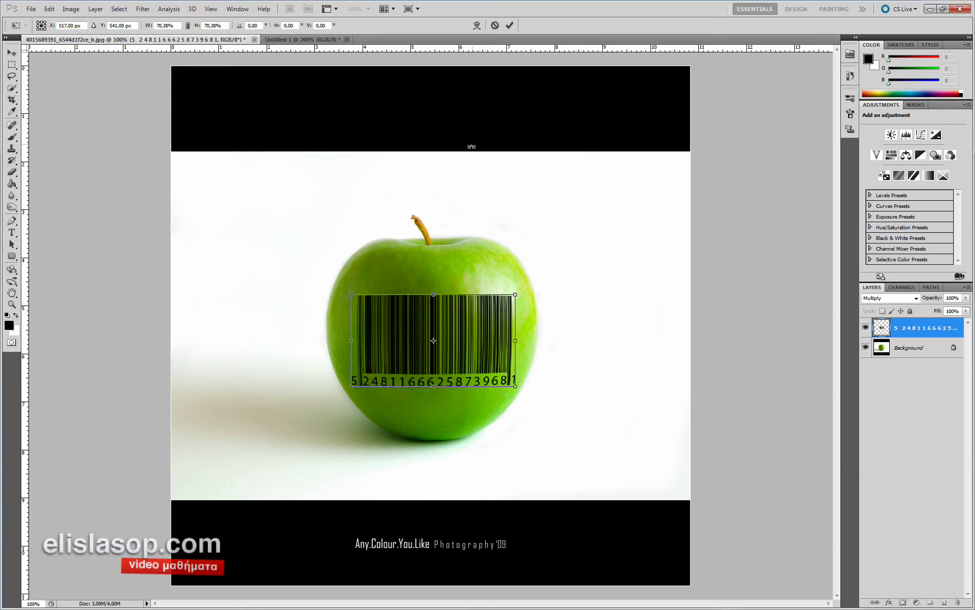
{"action": "left_click", "coordinate": [510, 25]}
{"action": "scroll", "coordinate": [437, 320], "scroll_direction": "up", "scroll_amount": 1}
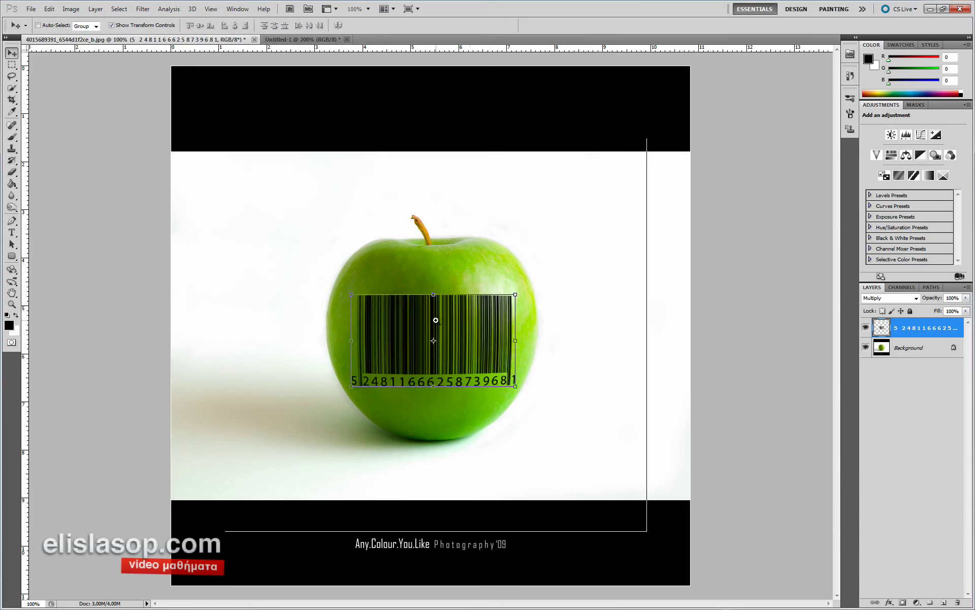
{"action": "left_click", "coordinate": [914, 349]}
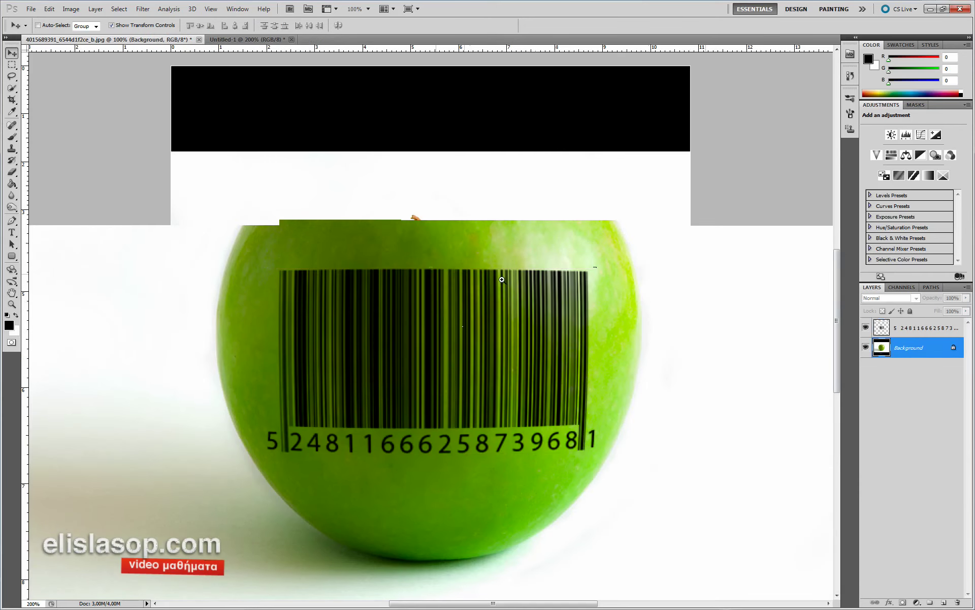
{"action": "left_click", "coordinate": [450, 273], "text": "alt"}
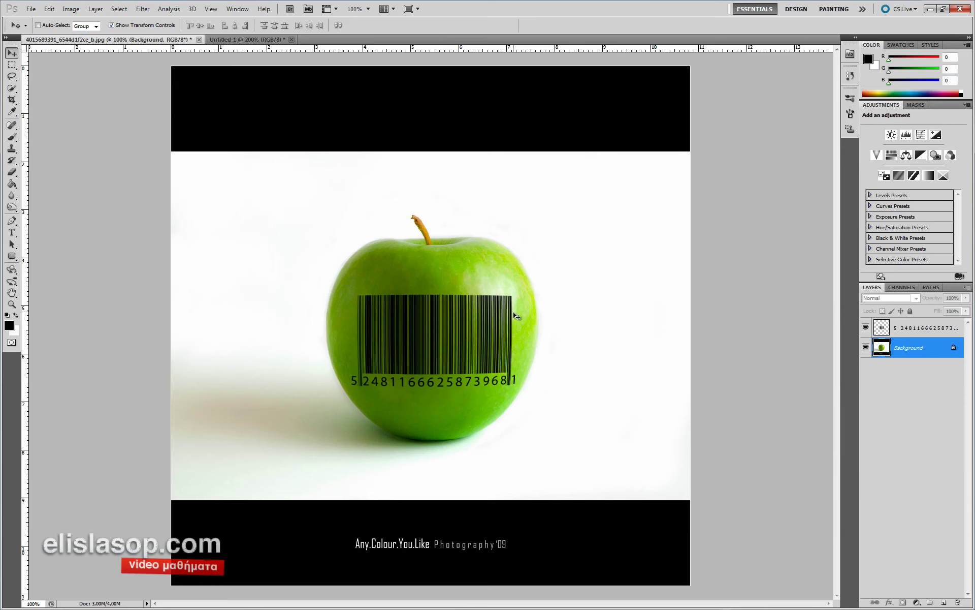
{"action": "left_click", "coordinate": [457, 309], "text": "ctrl"}
- Reapply Spherize to the barcode and shrink it to about 65% with Free Transform
{"action": "key", "text": "x"}
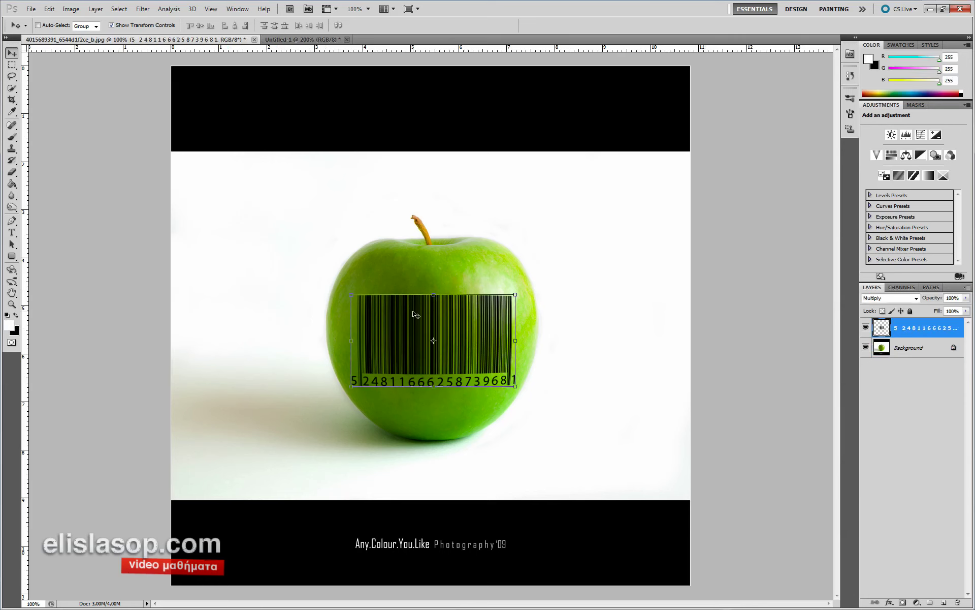
{"action": "left_click", "coordinate": [145, 10]}
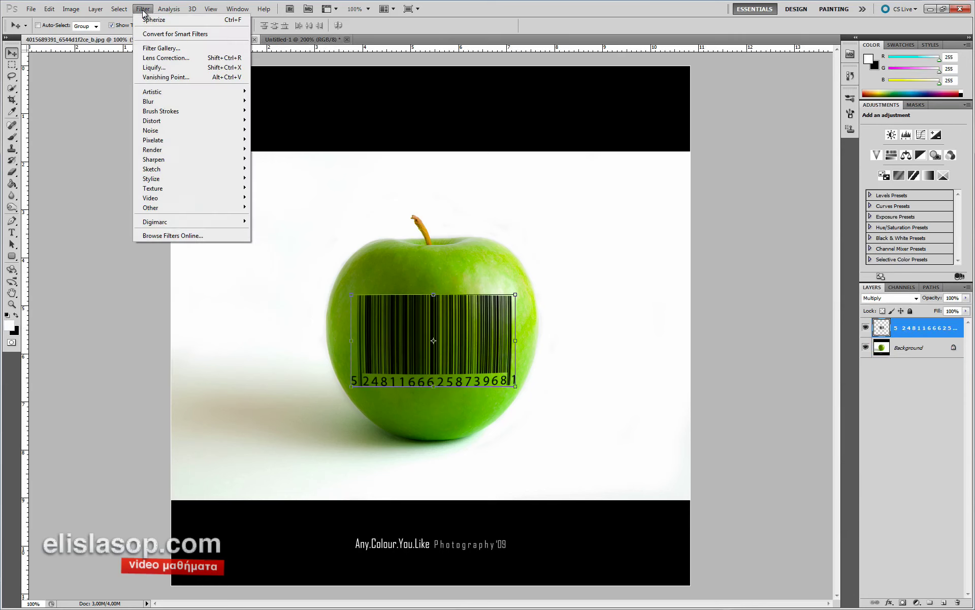
{"action": "left_click", "coordinate": [150, 19]}
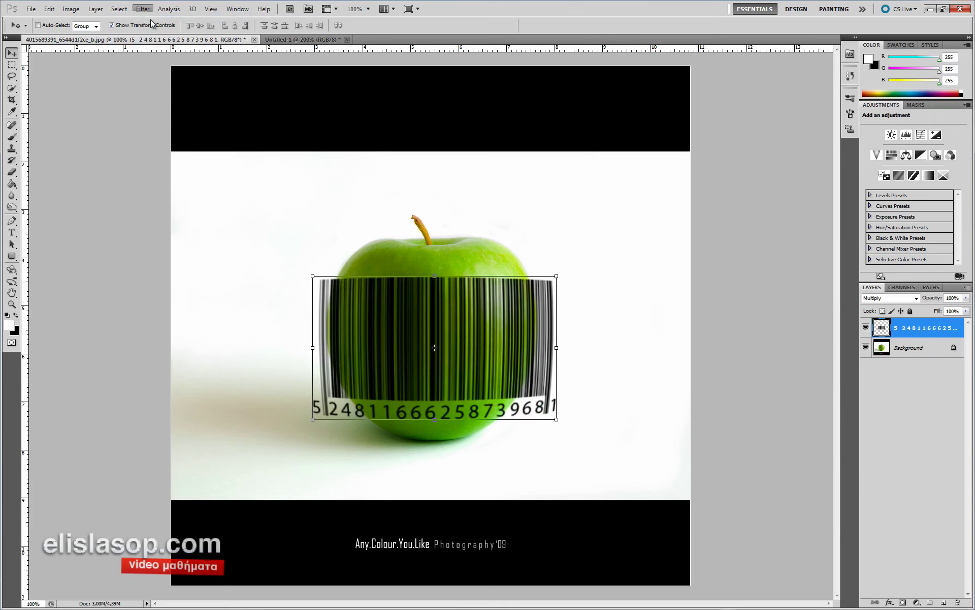
{"action": "left_click_drag", "start_coordinate": [557, 274], "coordinate": [515, 302]}
{"action": "right_click", "coordinate": [395, 322]}
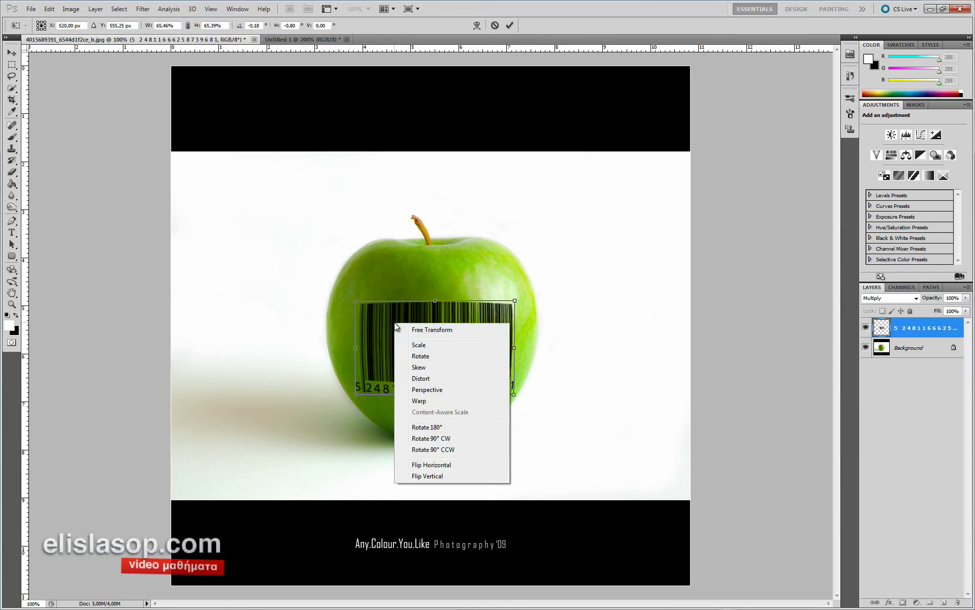
- Warp the barcode's four corners to hug the apple's curved front and commit
{"action": "left_click", "coordinate": [427, 404]}
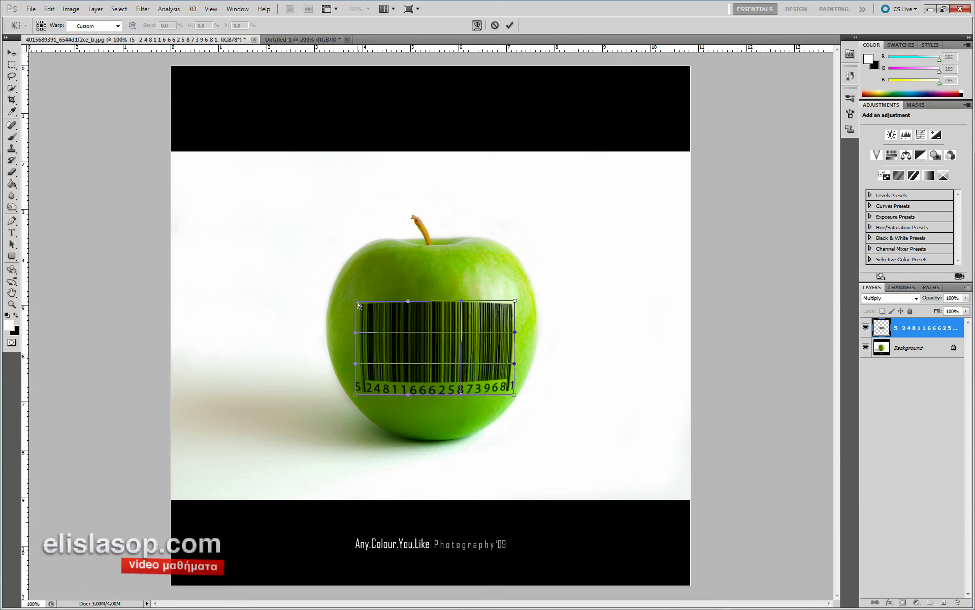
{"action": "left_click_drag", "start_coordinate": [357, 301], "coordinate": [356, 298]}
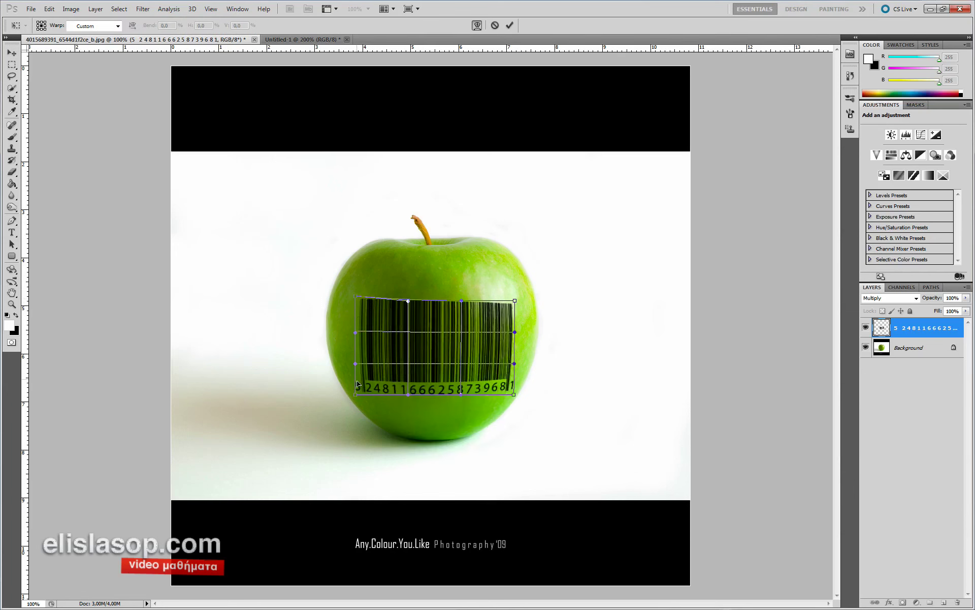
{"action": "left_click_drag", "start_coordinate": [355, 397], "coordinate": [358, 396]}
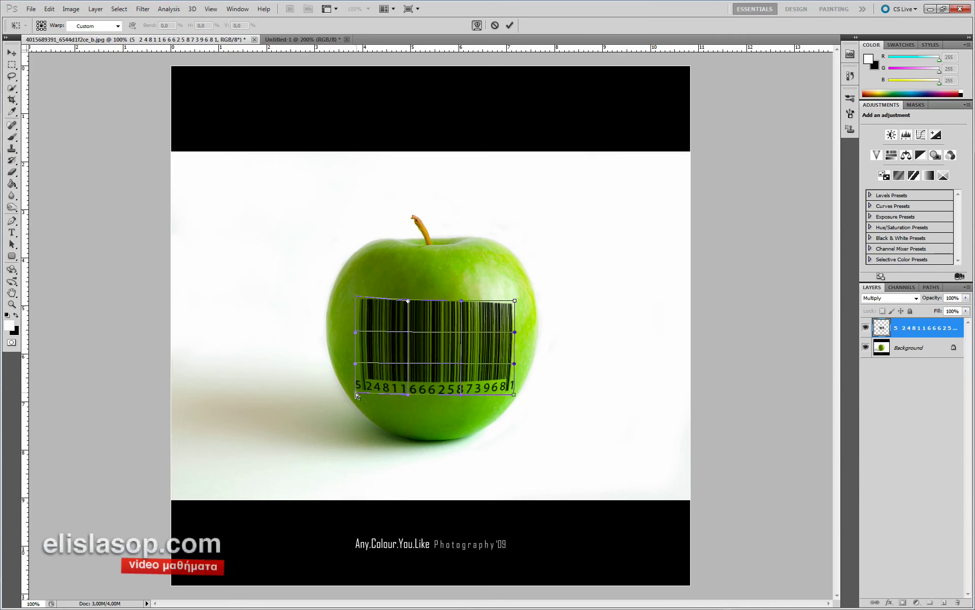
{"action": "left_click_drag", "start_coordinate": [514, 301], "coordinate": [514, 298]}
{"action": "left_click_drag", "start_coordinate": [514, 394], "coordinate": [516, 393]}
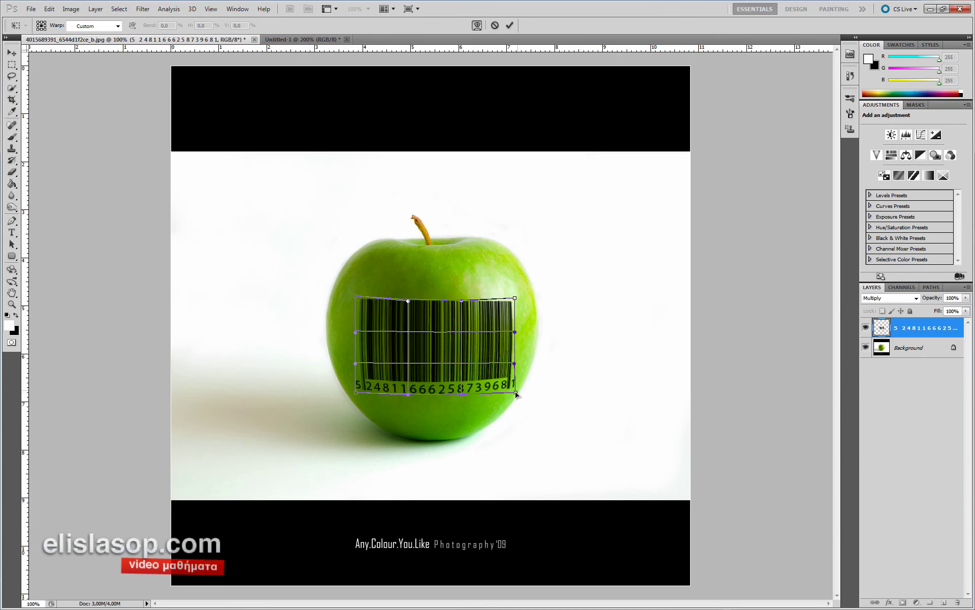
{"action": "left_click", "coordinate": [510, 24]}
{"action": "left_click", "coordinate": [407, 370], "text": "ctrl"}
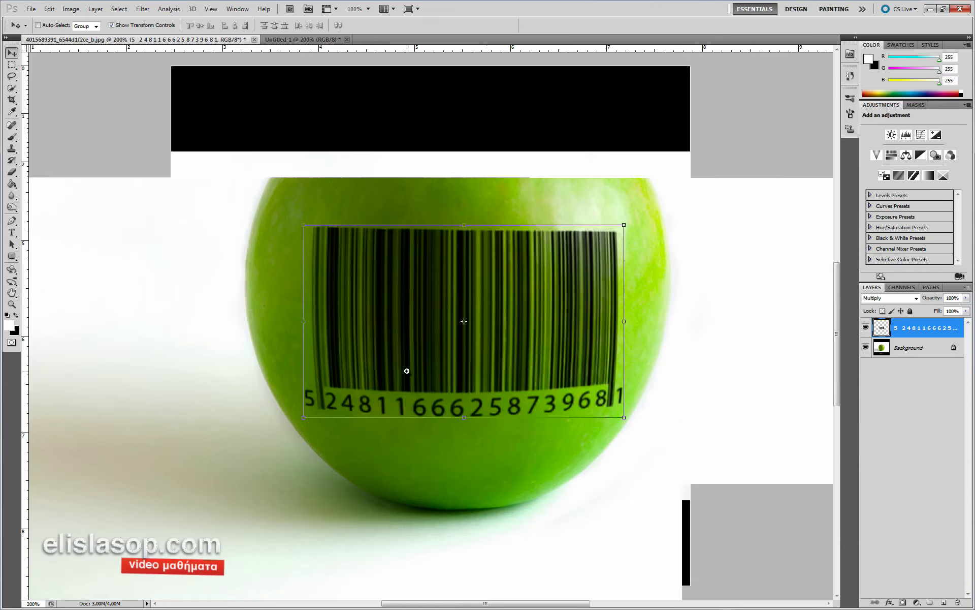
{"action": "left_click", "coordinate": [410, 328], "text": "alt"}
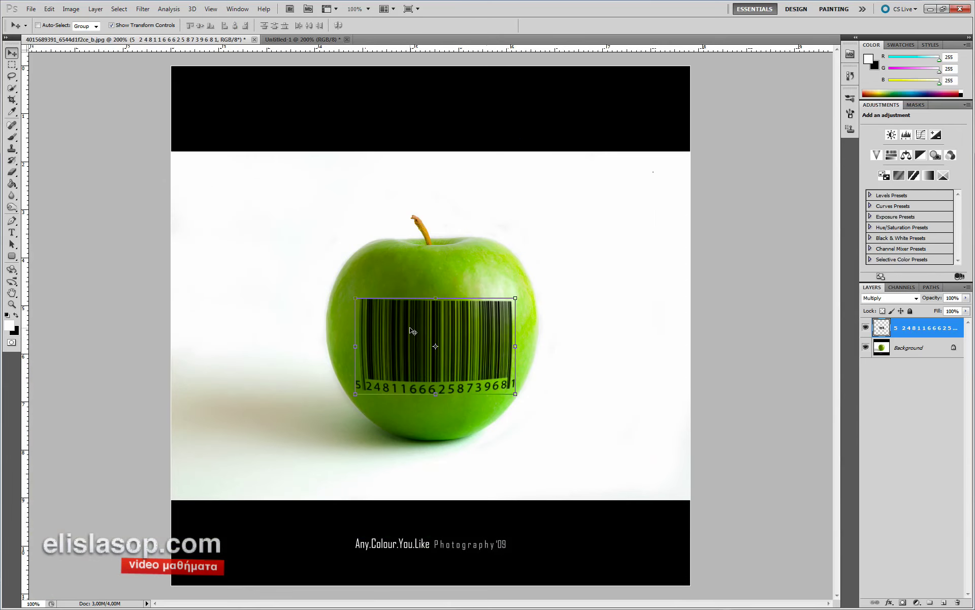
- Switch to the Untitled-1 barcode document and select its Background layer
{"action": "left_click", "coordinate": [315, 39]}
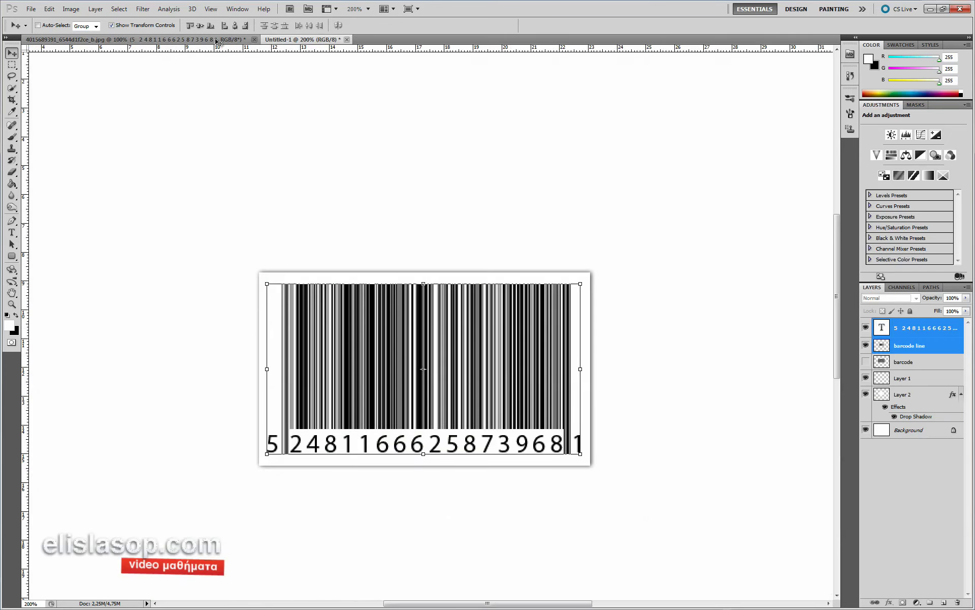
{"action": "key", "text": "ctrl+minus"}
{"action": "key", "text": "ctrl+minus"}
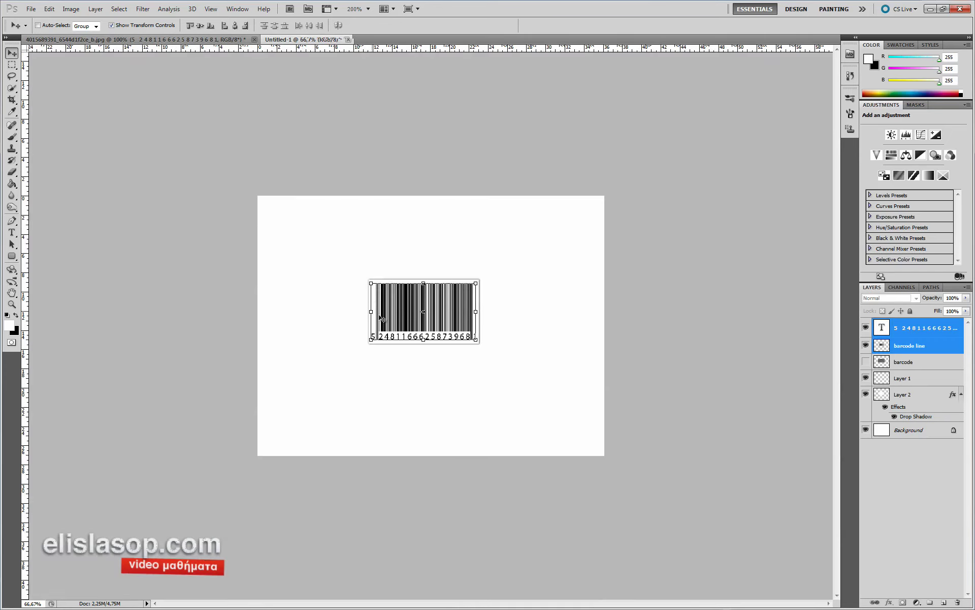
{"action": "left_click", "coordinate": [916, 432]}
{"action": "key", "text": "ctrl+plus"}
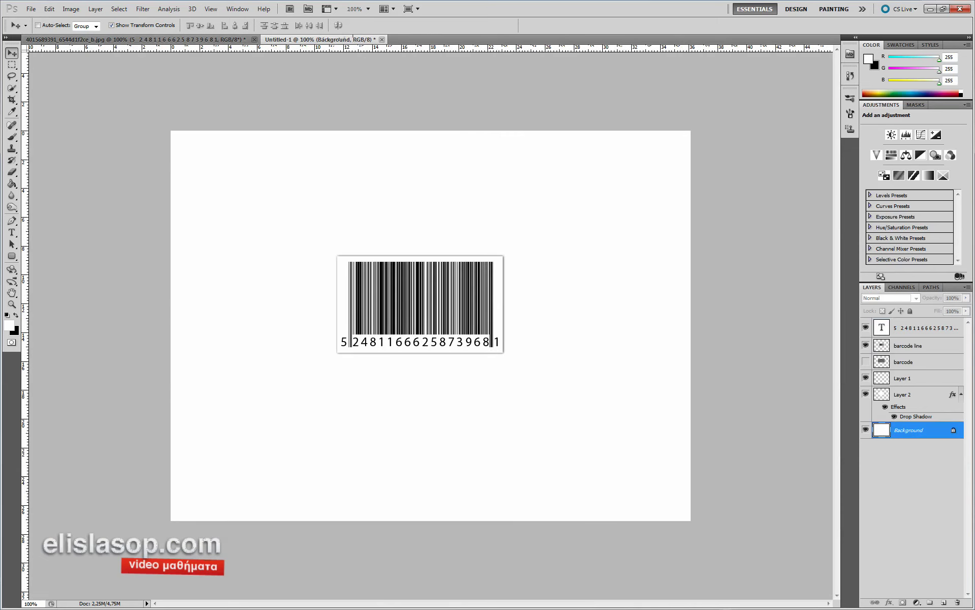
- Fill a thin elliptical selection with black on a new layer beneath the label
{"action": "left_click", "coordinate": [12, 65]}
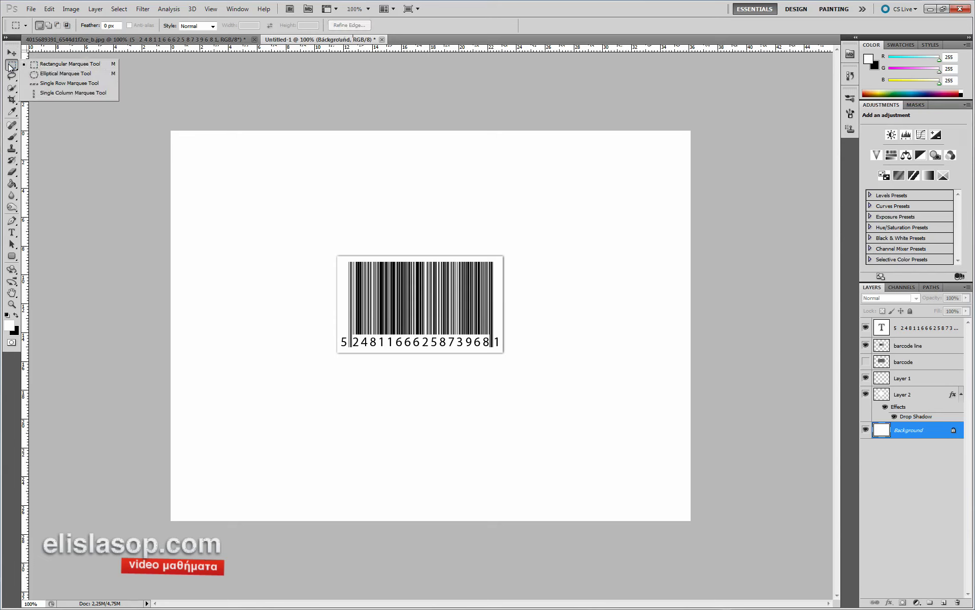
{"action": "left_click", "coordinate": [47, 74]}
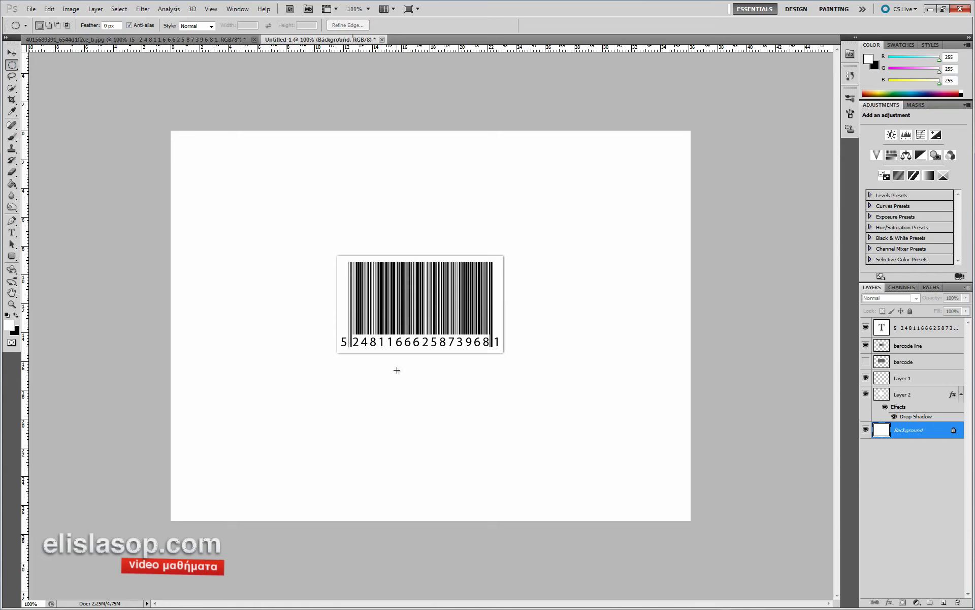
{"action": "left_click_drag", "start_coordinate": [564, 438], "coordinate": [551, 444]}
{"action": "mouse_move", "coordinate": [519, 435]}
{"action": "left_mouse_down"}
{"action": "mouse_move", "coordinate": [494, 433]}
{"action": "mouse_move", "coordinate": [509, 434]}
{"action": "left_mouse_up"}
{"action": "left_click", "coordinate": [943, 602]}
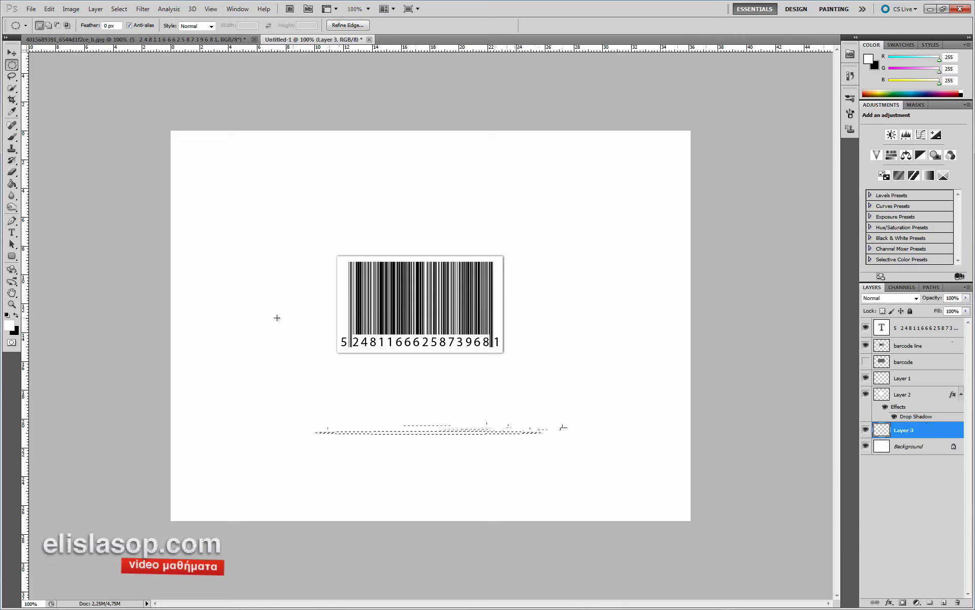
{"action": "key", "text": "ctrl+BackSpace"}
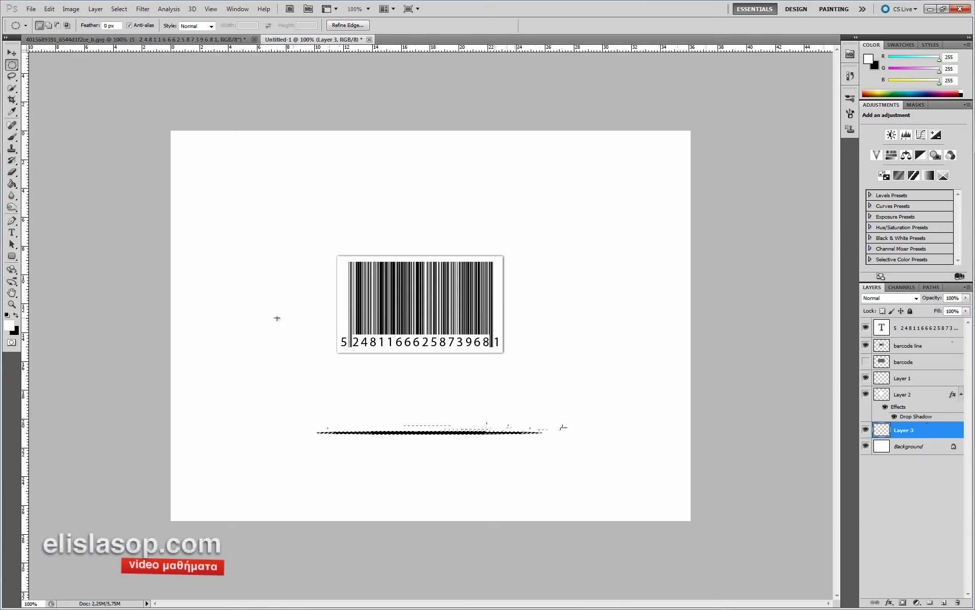
{"action": "key", "text": "ctrl+d"}
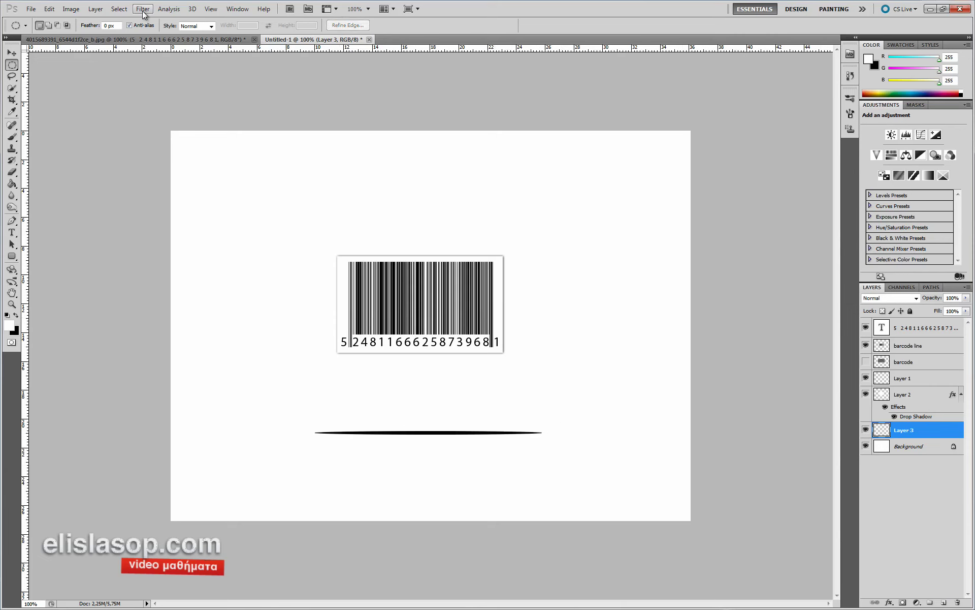
- Apply a Gaussian Blur with radius 3,7 pixels to Layer 3's black ellipse beneath the barcode
{"action": "left_click", "coordinate": [142, 9]}
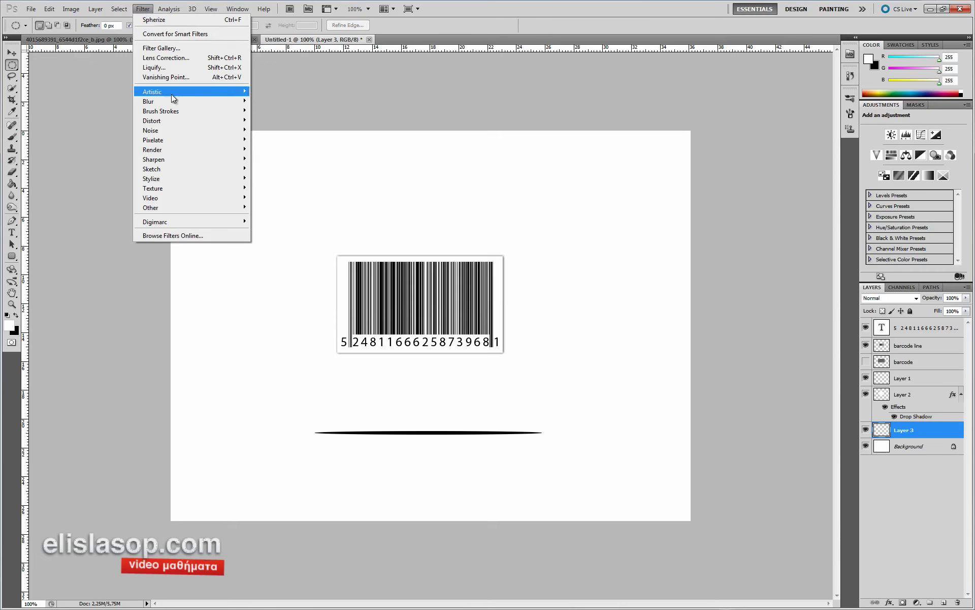
{"action": "mouse_move", "coordinate": [190, 102]}
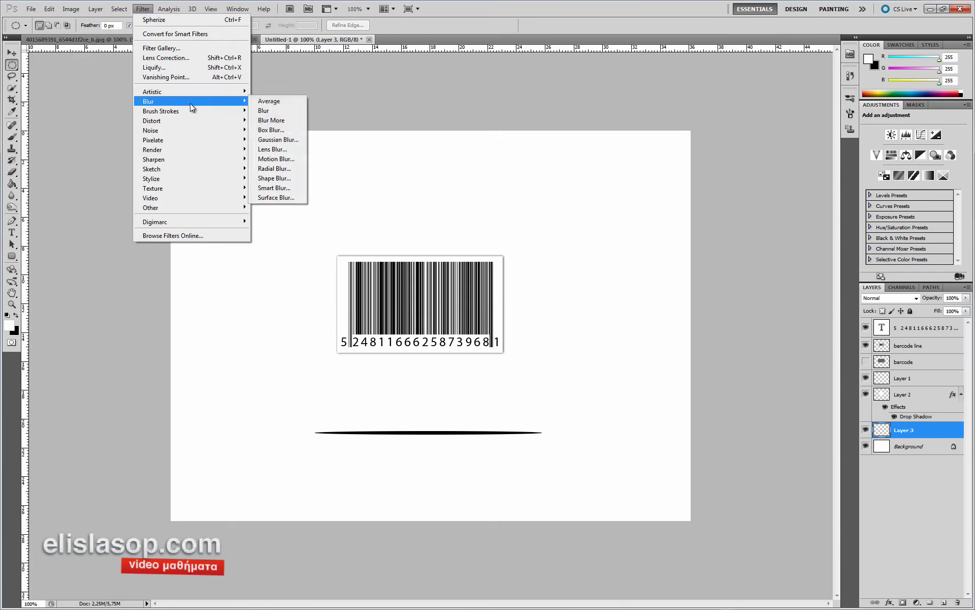
{"action": "left_click", "coordinate": [284, 145]}
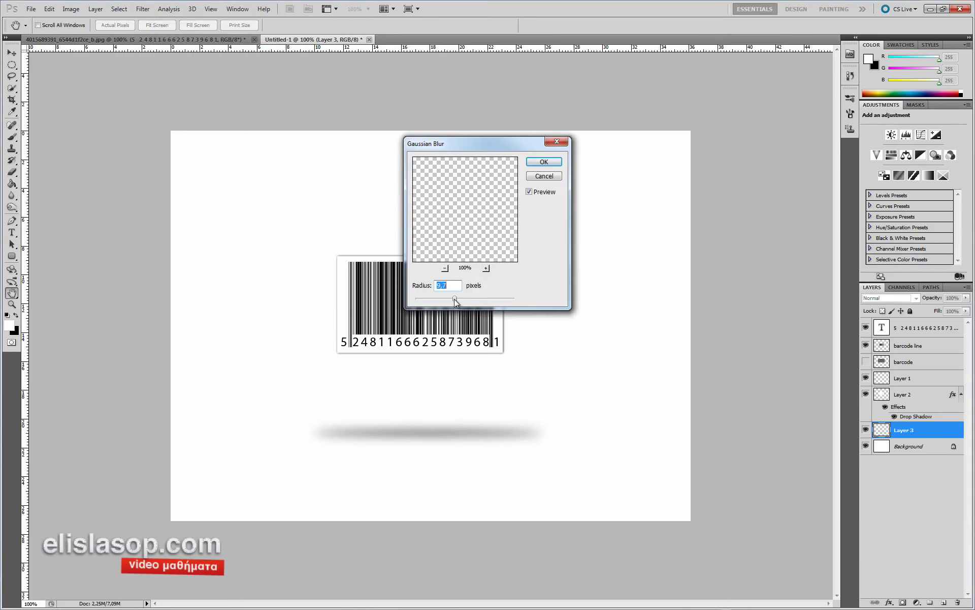
{"action": "left_click_drag", "start_coordinate": [440, 300], "coordinate": [443, 299]}
{"action": "left_click", "coordinate": [545, 162]}
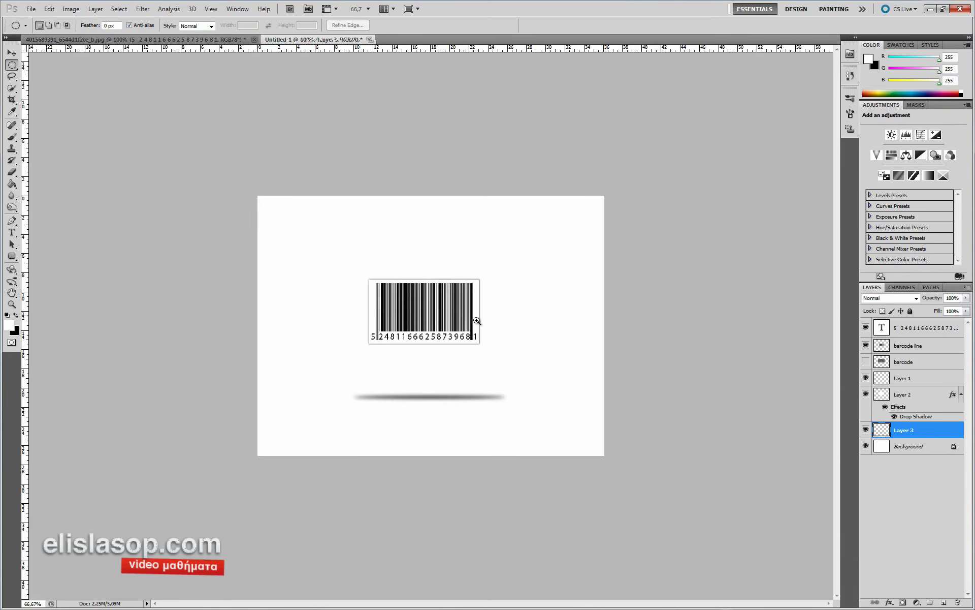
{"action": "scroll", "coordinate": [473, 320], "scroll_direction": "up", "scroll_amount": 1}
{"action": "scroll", "coordinate": [473, 301], "scroll_direction": "down", "scroll_amount": 1}
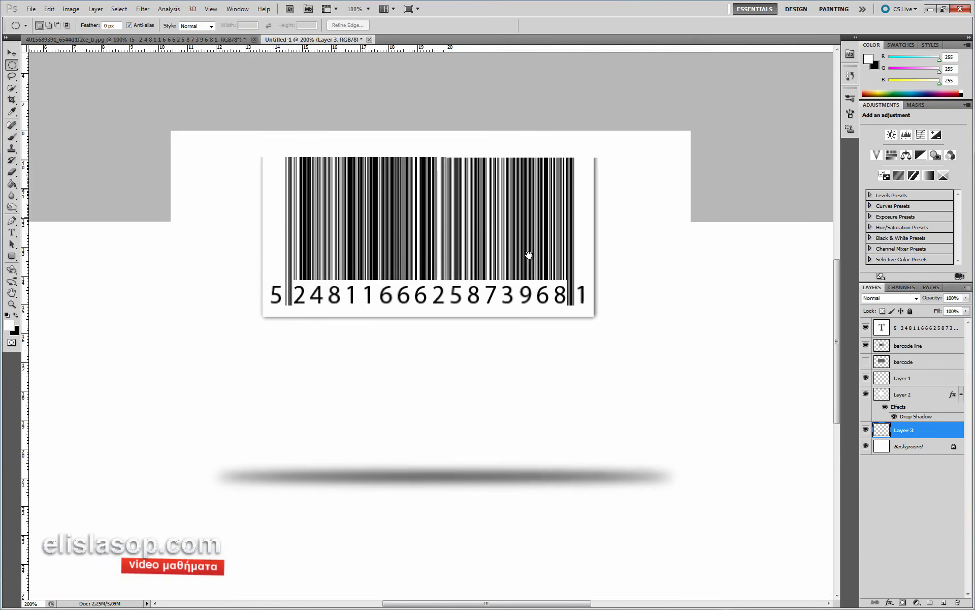